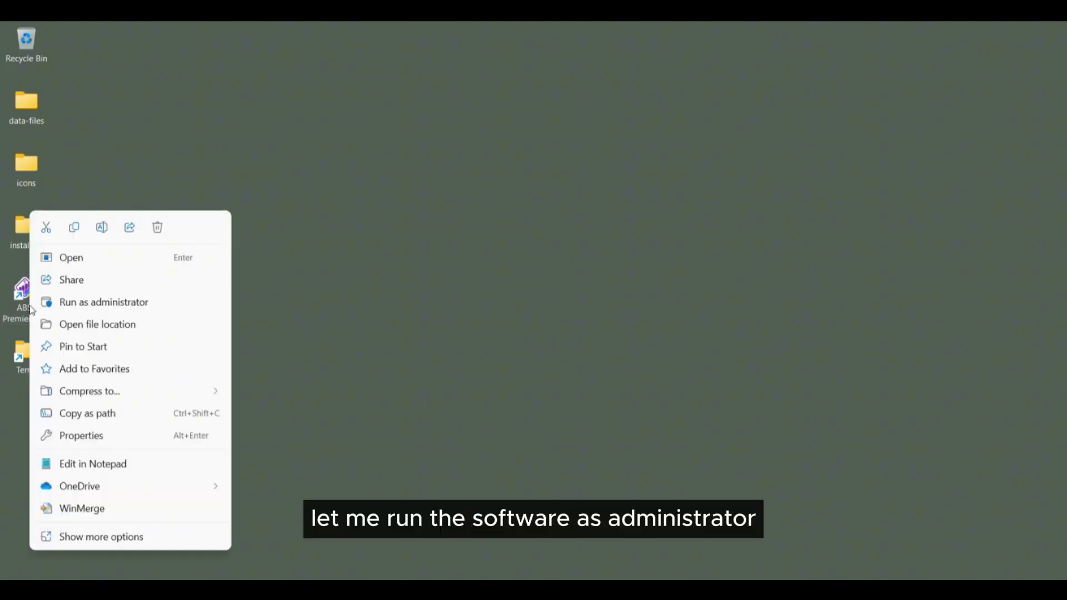
Launch ABSS Premier Connect, open the company .myo data file and sign on as Administrator
{"action": "left_click", "coordinate": [100, 303]}
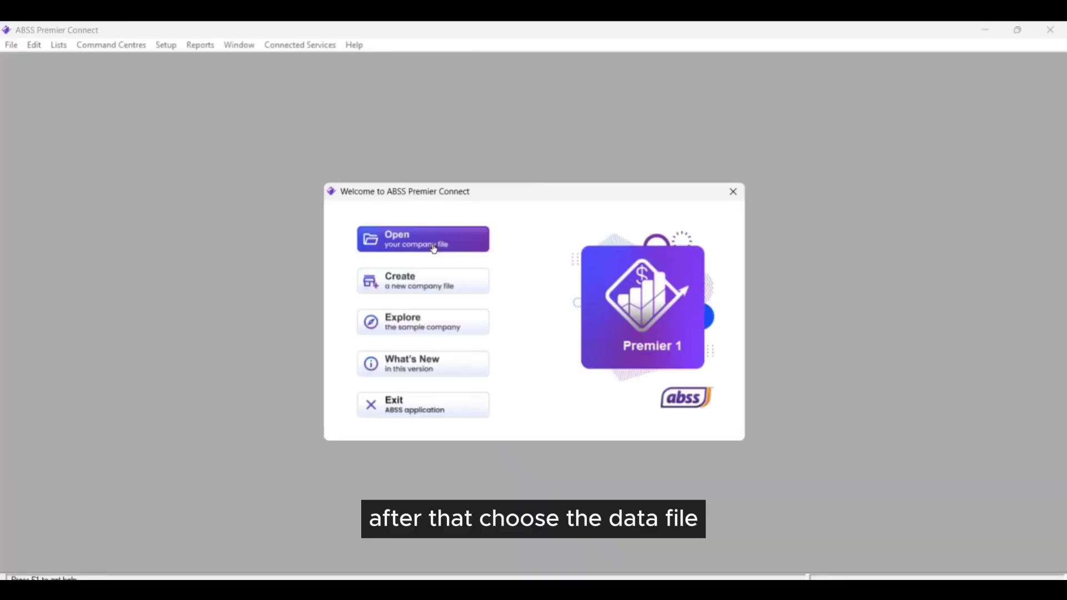
{"action": "left_click", "coordinate": [439, 243]}
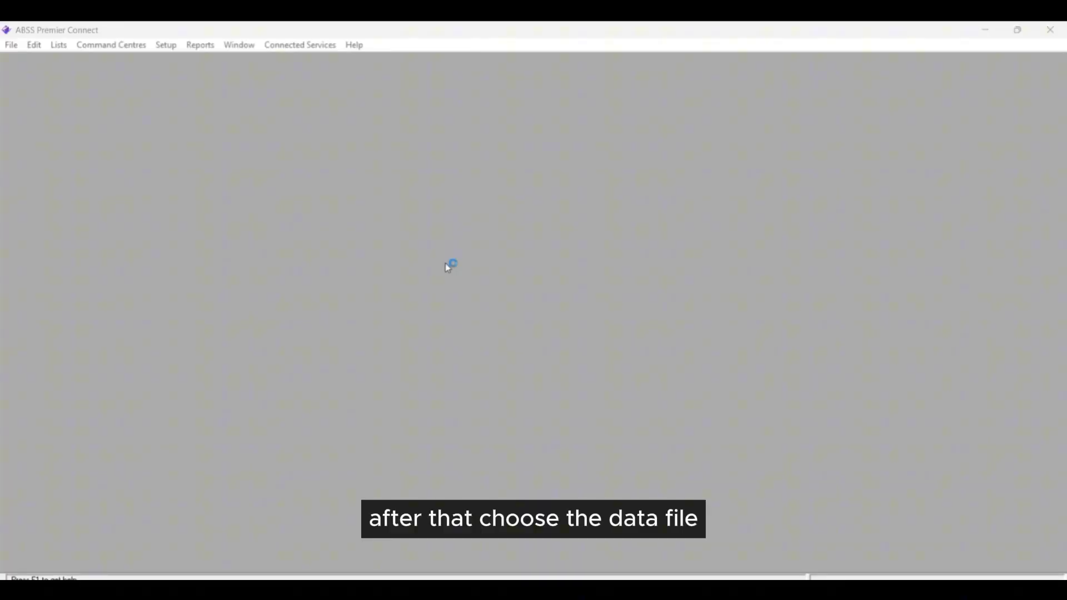
{"action": "left_click", "coordinate": [213, 172]}
{"action": "left_click", "coordinate": [427, 356]}
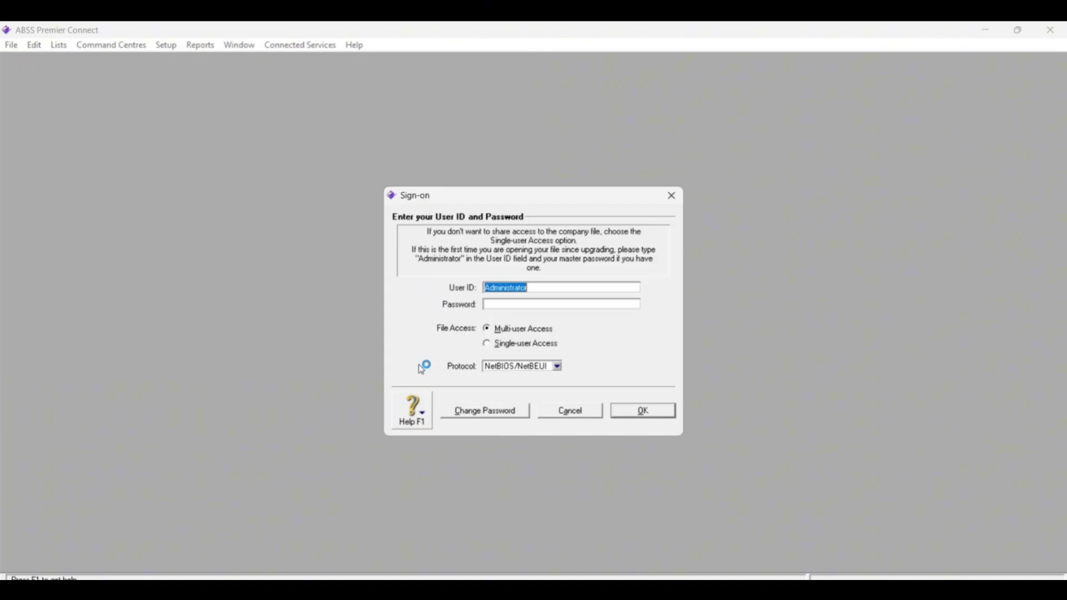
{"action": "left_click", "coordinate": [654, 417]}
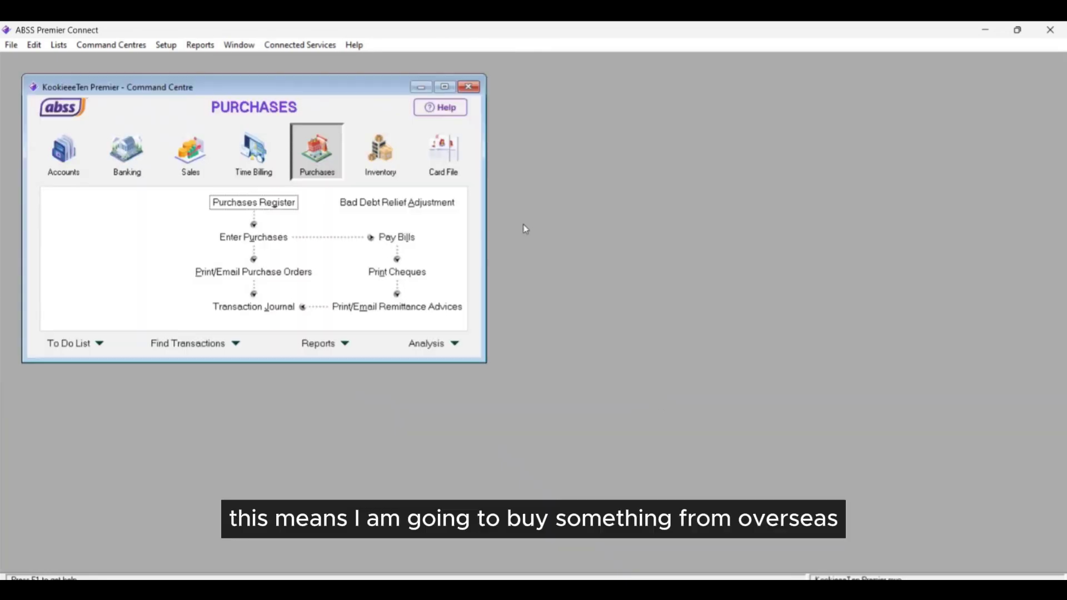
Start a new purchase for Supplier Lisa, skipping the existing orders list
{"action": "left_click", "coordinate": [274, 240]}
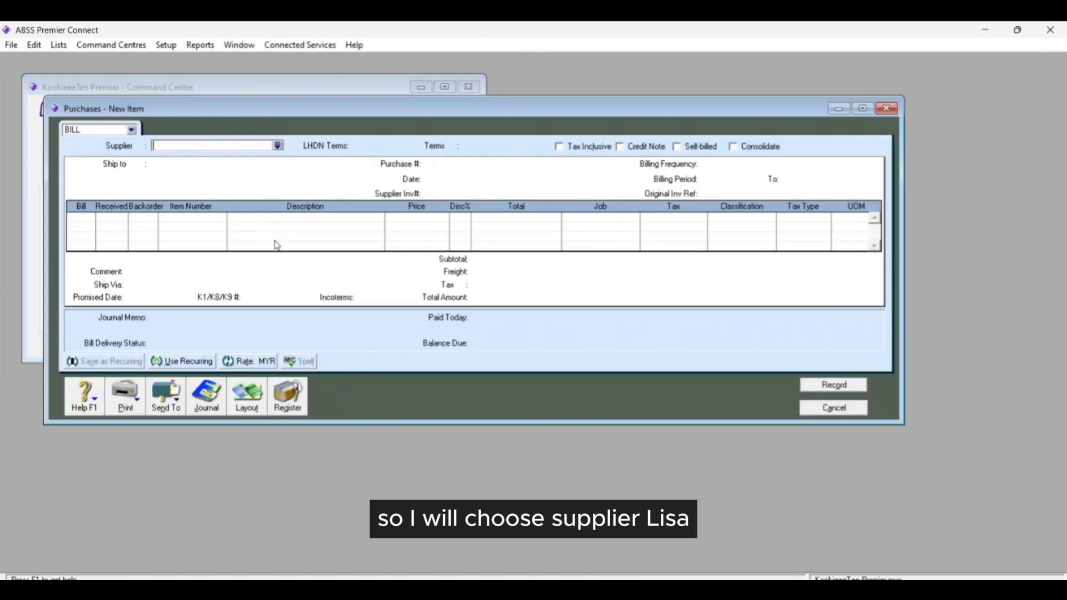
{"action": "left_click", "coordinate": [279, 148]}
{"action": "left_click", "coordinate": [432, 238]}
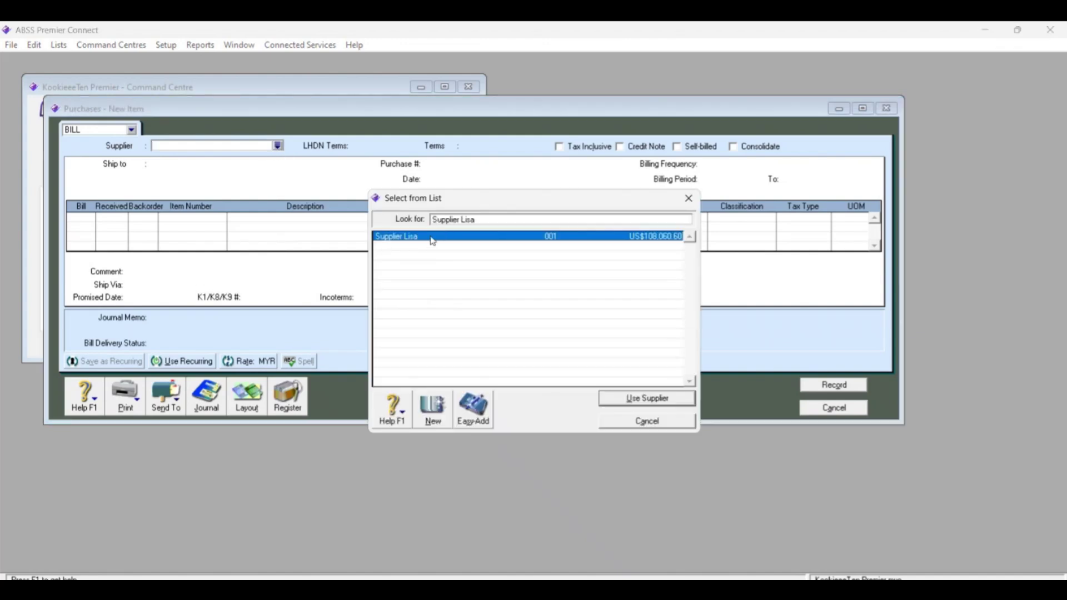
{"action": "left_click", "coordinate": [618, 398]}
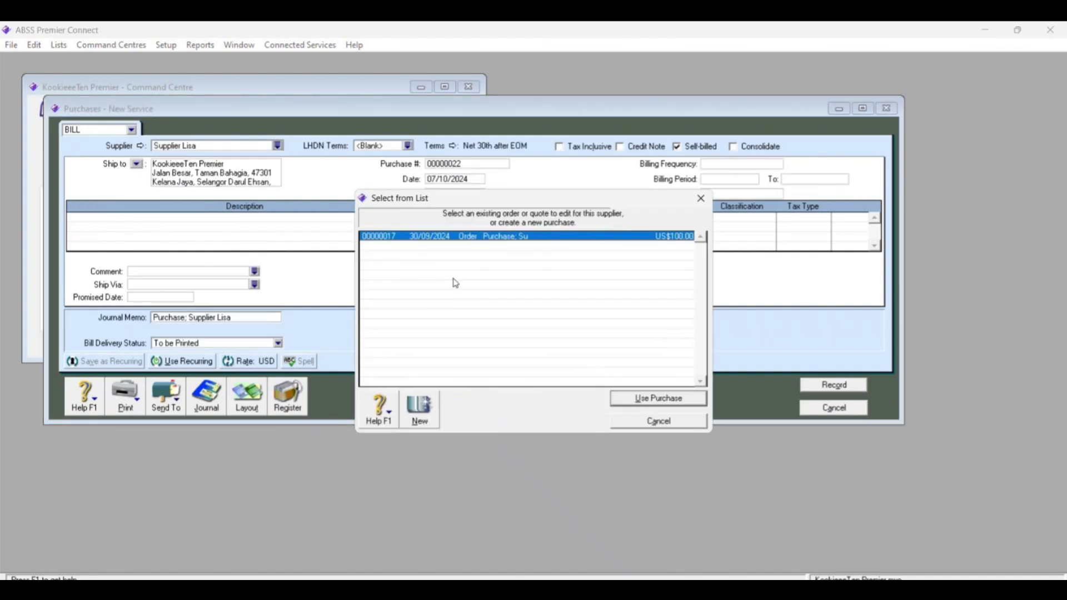
{"action": "left_click", "coordinate": [701, 199]}
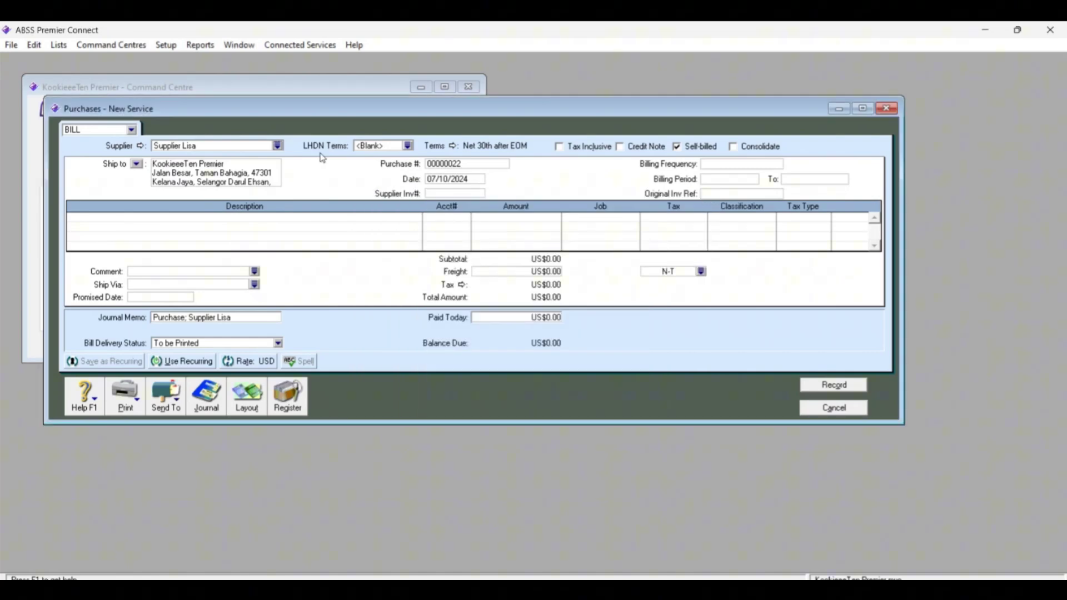
Switch the purchase layout to Item
{"action": "left_click", "coordinate": [250, 406]}
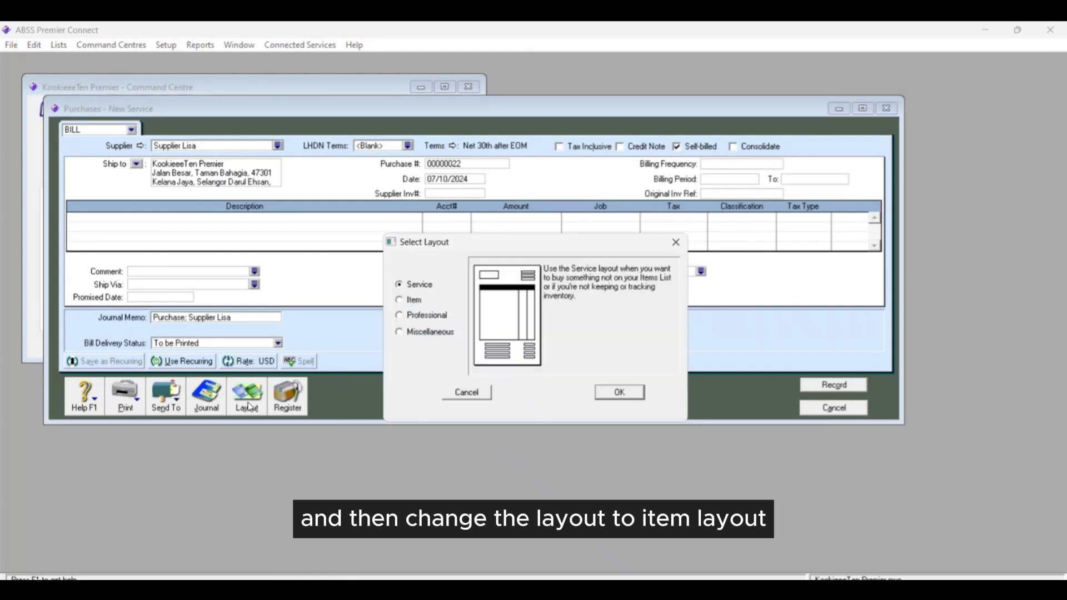
{"action": "left_click", "coordinate": [407, 302]}
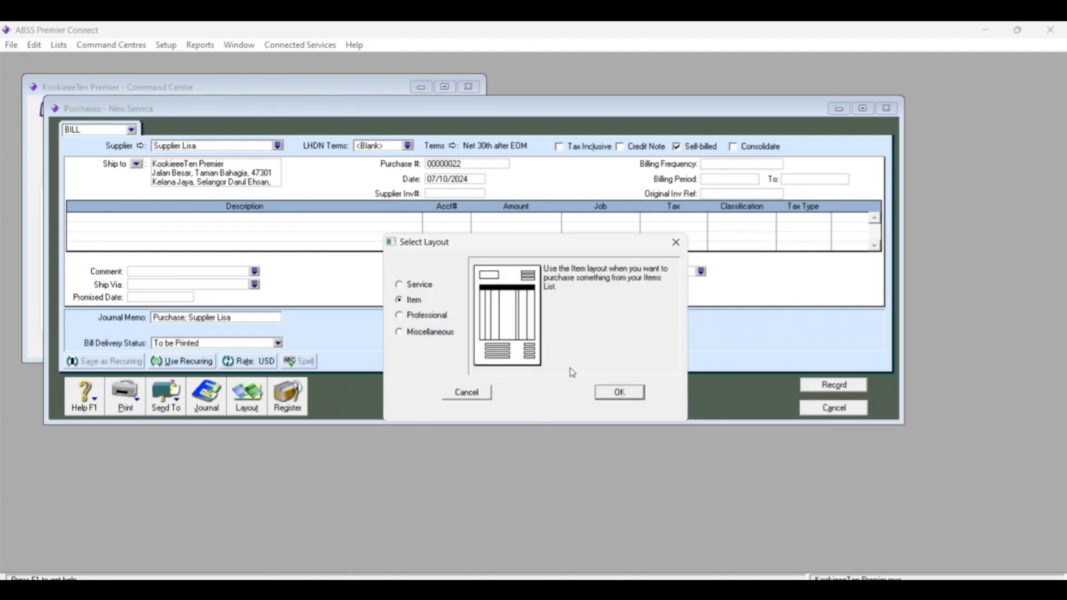
{"action": "left_click", "coordinate": [616, 393]}
{"action": "left_click", "coordinate": [482, 360]}
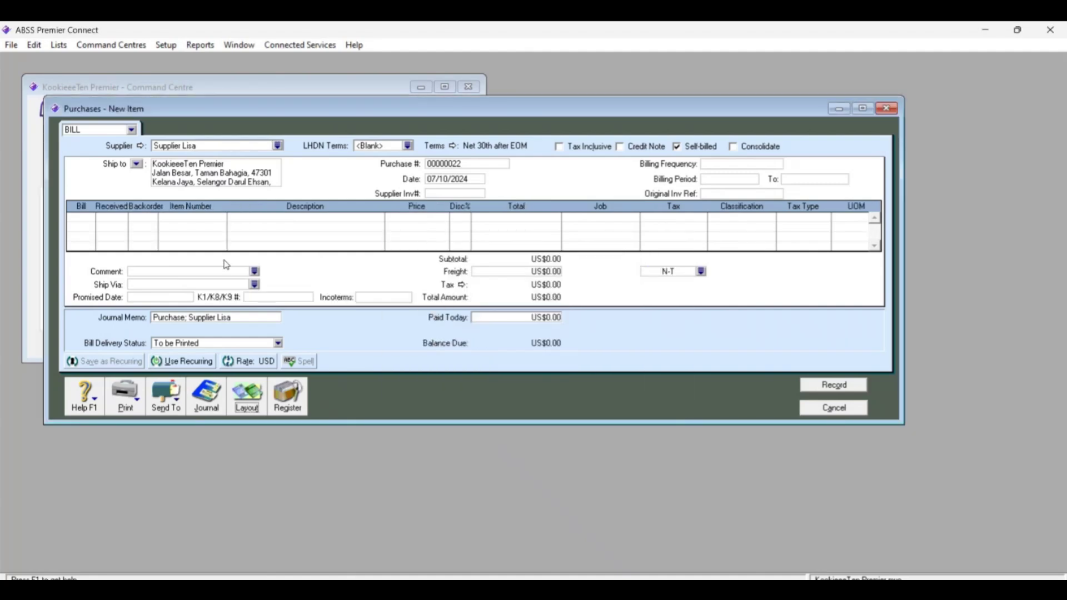
Add a line for 20 of item 001 Same Song Tablet at US$600, totalling US$12,000
{"action": "left_click", "coordinate": [89, 217]}
{"action": "type", "text": "20"}
{"action": "key", "text": "Tab"}
{"action": "key", "text": "Tab"}
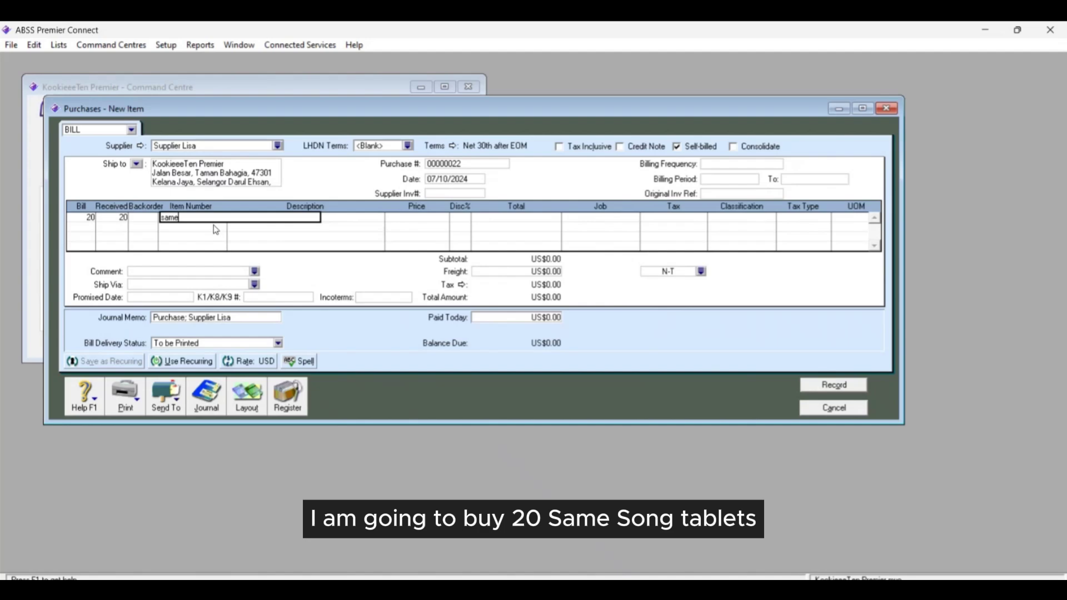
{"action": "key", "text": "Tab"}
{"action": "left_click", "coordinate": [449, 238]}
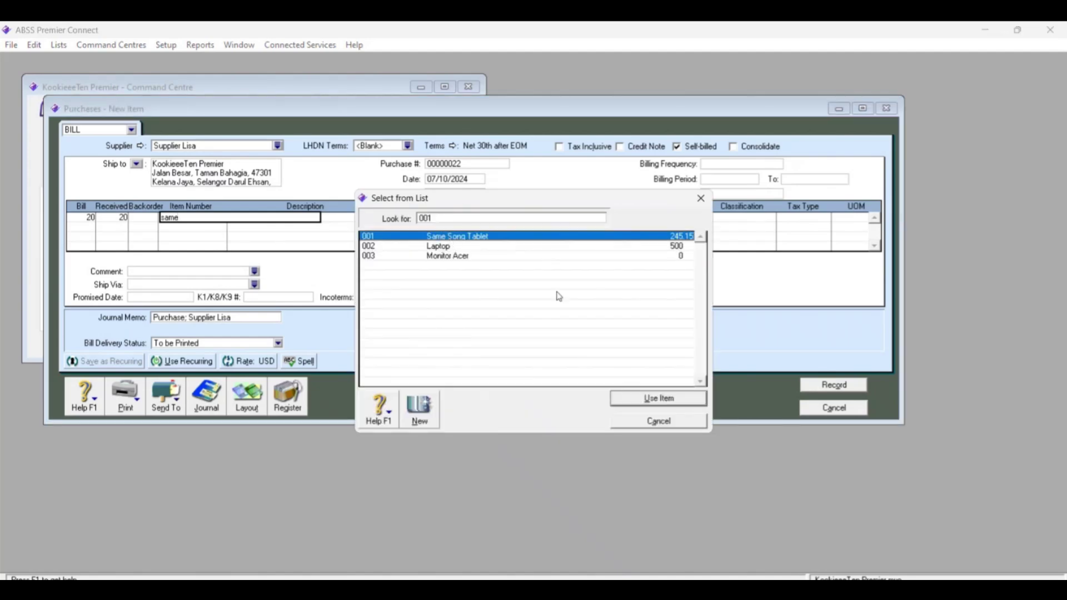
{"action": "left_click", "coordinate": [649, 402]}
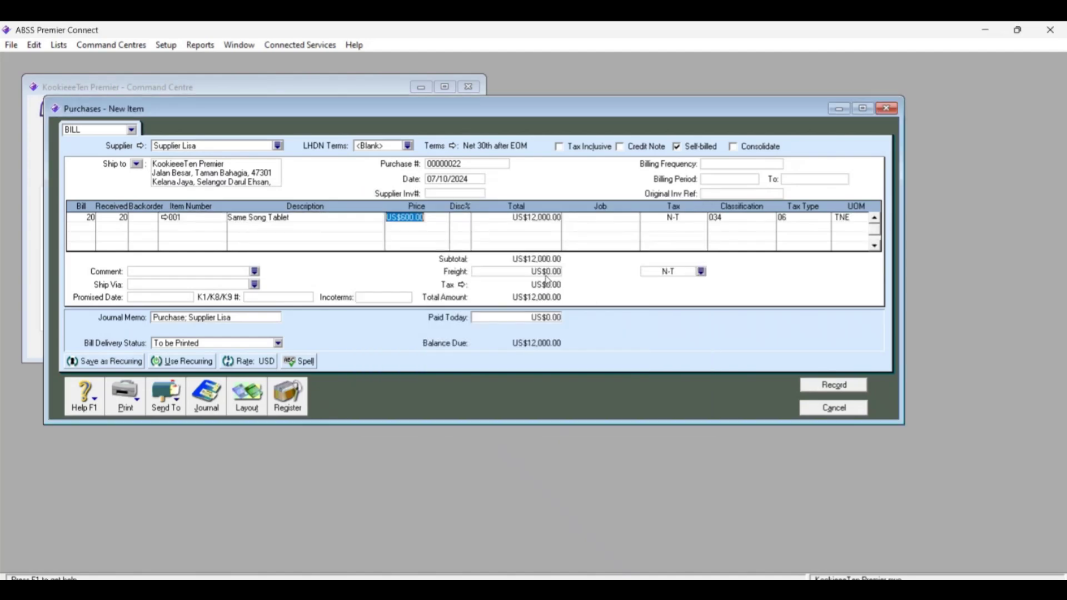
{"action": "key", "text": "Tab"}
{"action": "key", "text": "Tab"}
{"action": "key", "text": "Tab"}
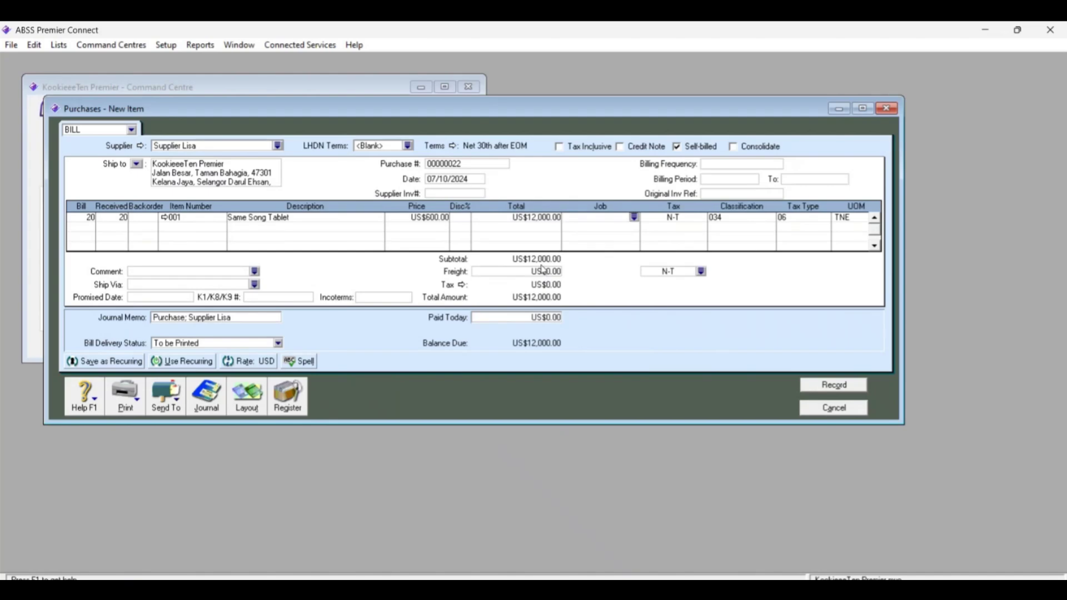
{"action": "key", "text": "Tab"}
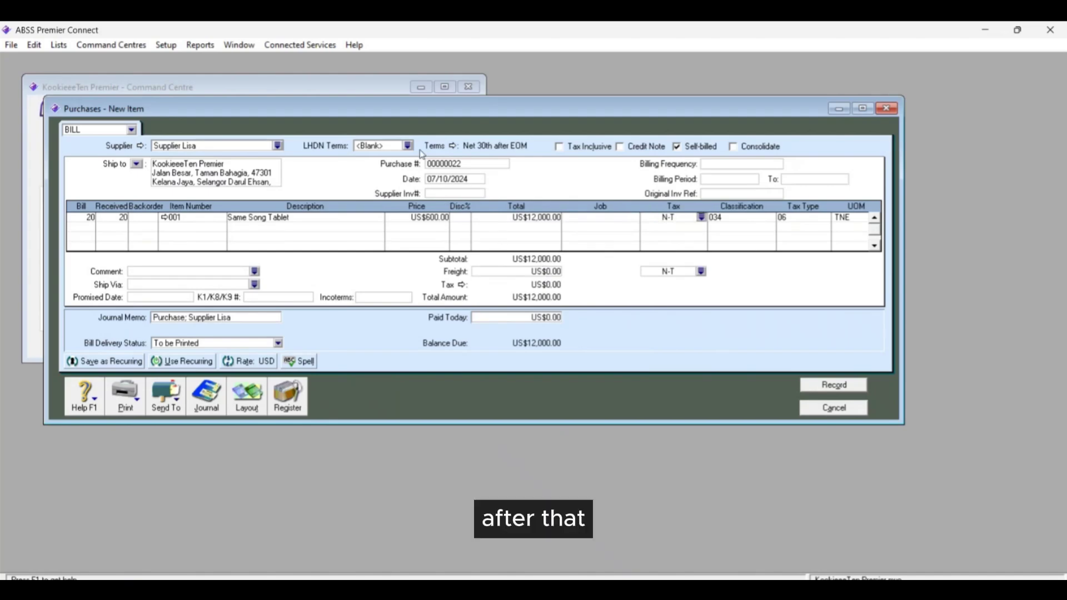
Set LHDN terms to 28D, the K1/K8/K9 number to K189, and Incoterms to CIF
{"action": "left_click", "coordinate": [410, 147]}
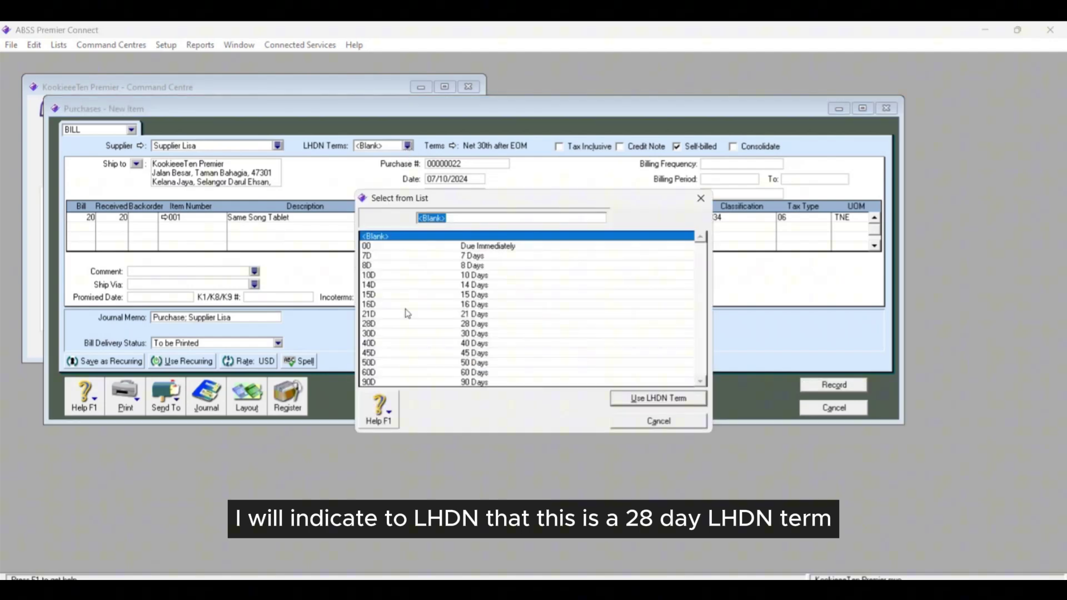
{"action": "left_click", "coordinate": [390, 324]}
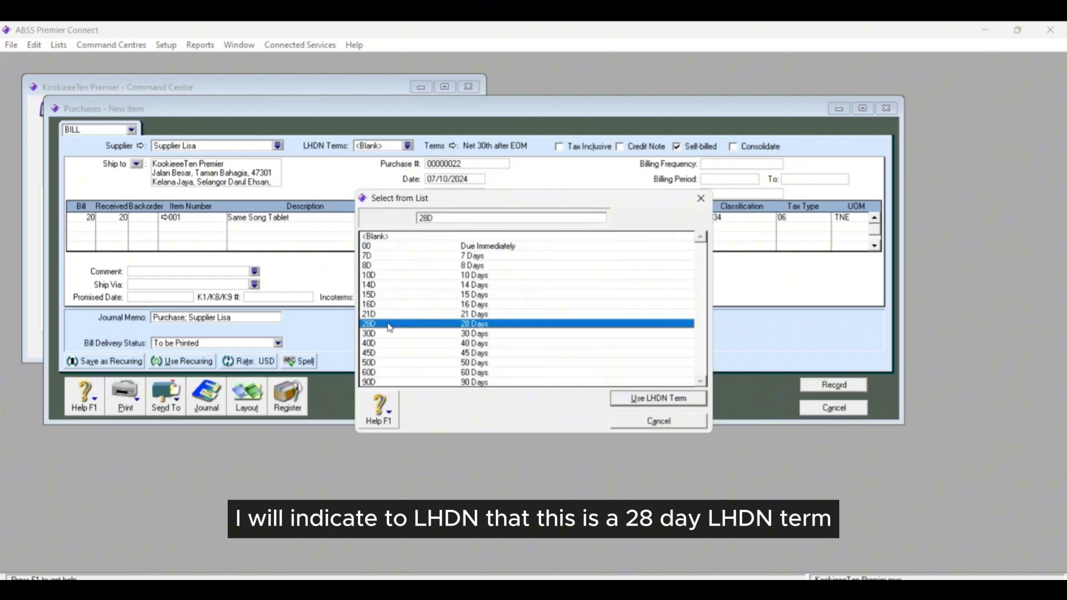
{"action": "left_click", "coordinate": [656, 398]}
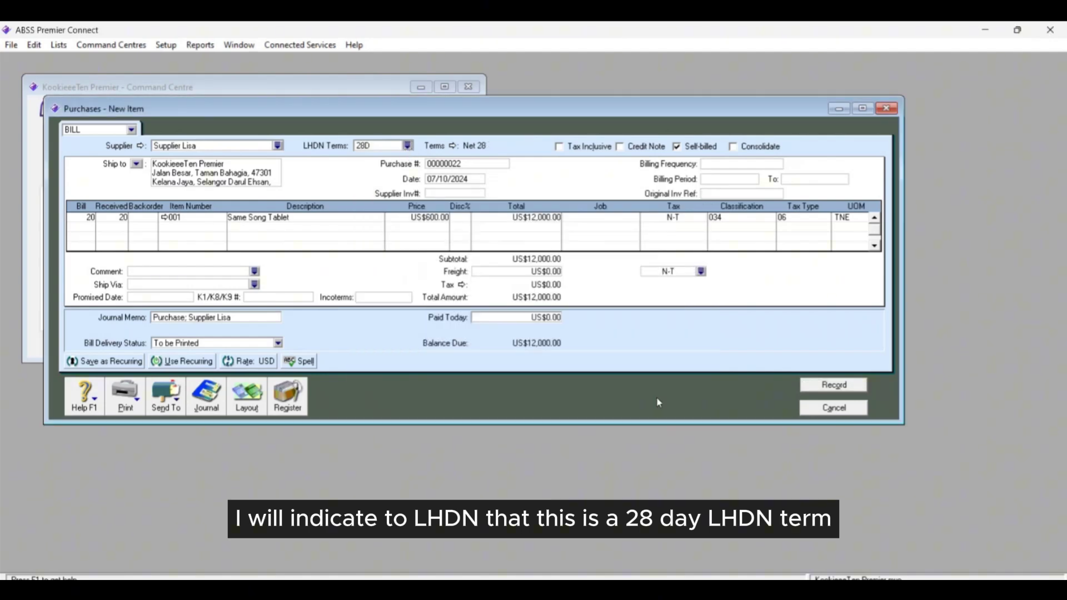
{"action": "left_click", "coordinate": [286, 299]}
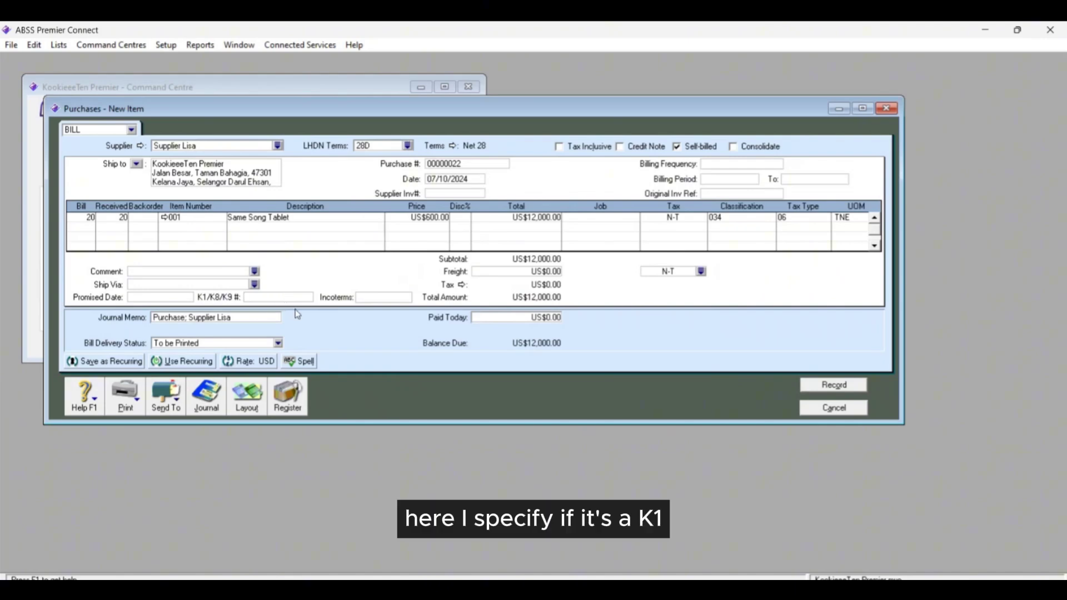
{"action": "type", "text": "K189123"}
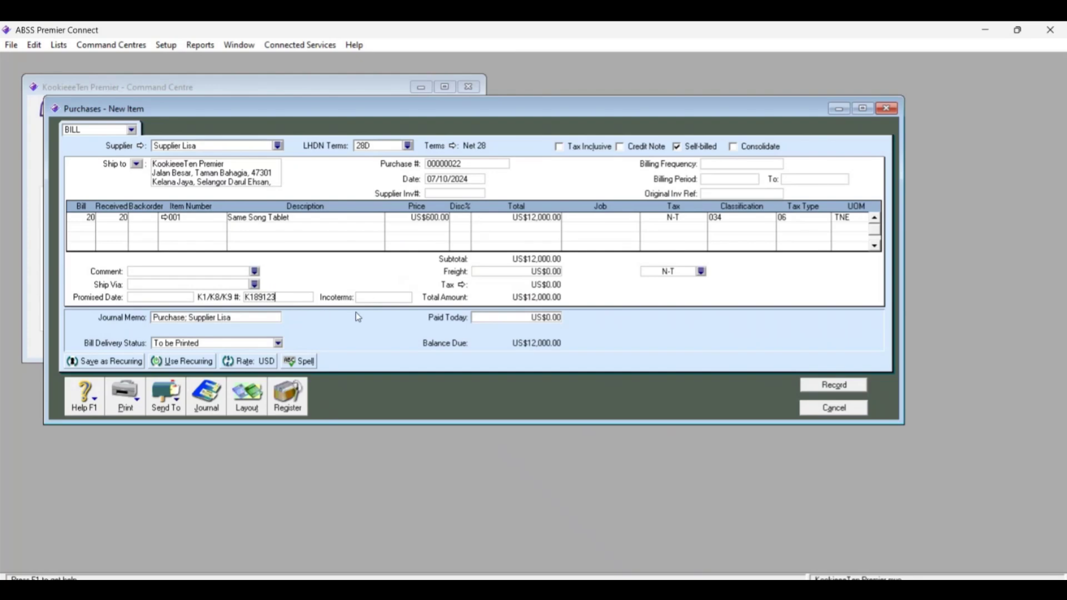
{"action": "left_click", "coordinate": [402, 298]}
{"action": "type", "text": "CIF"}
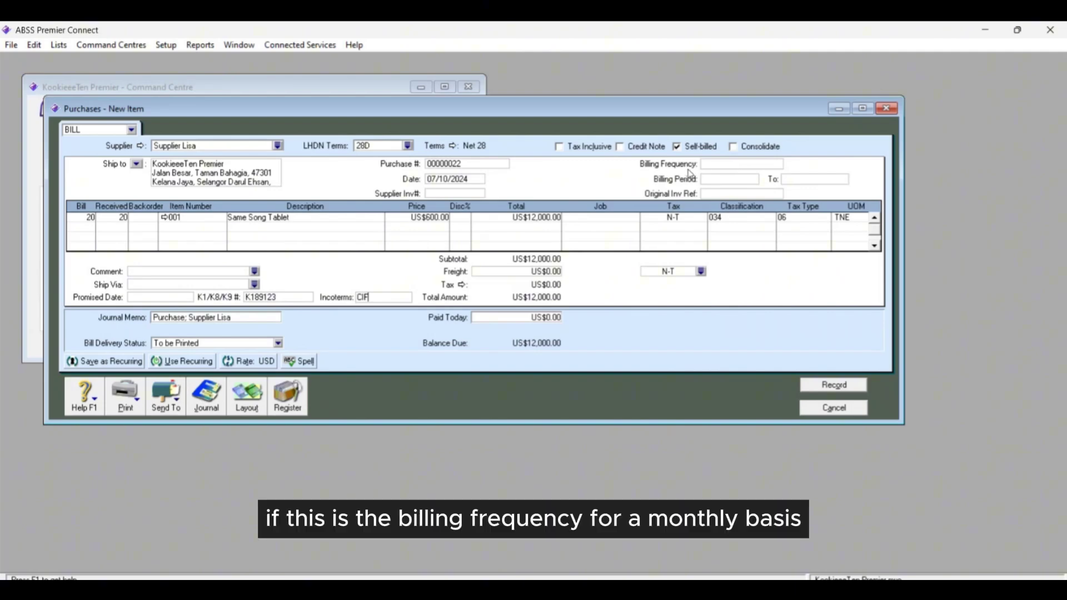
Set billing frequency to Monthly with billing period 01/10/2024 to 31/10/2024
{"action": "left_click", "coordinate": [722, 164]}
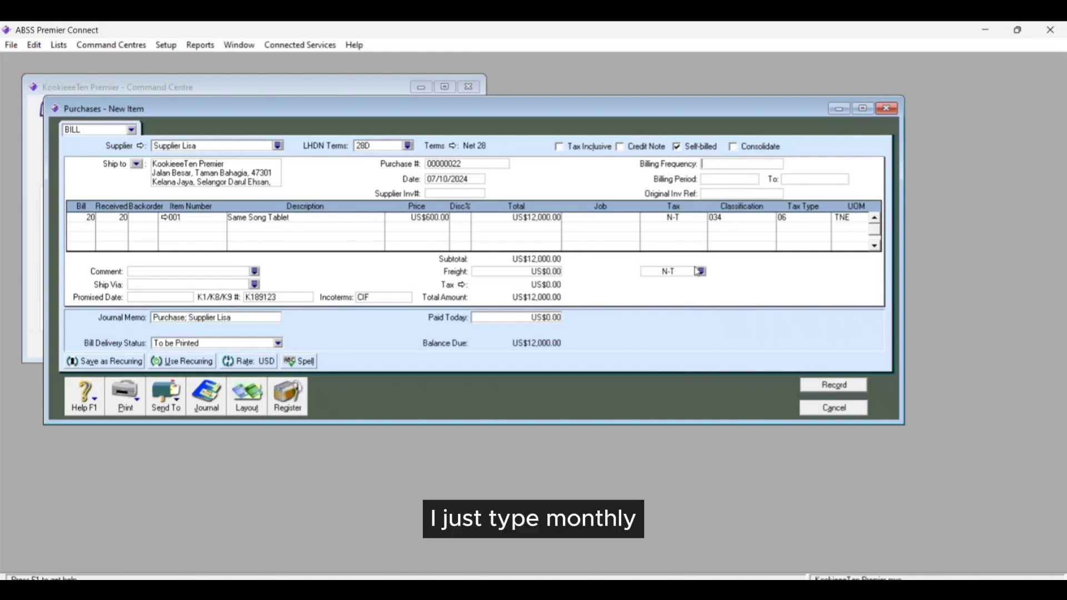
{"action": "type", "text": "Monthly"}
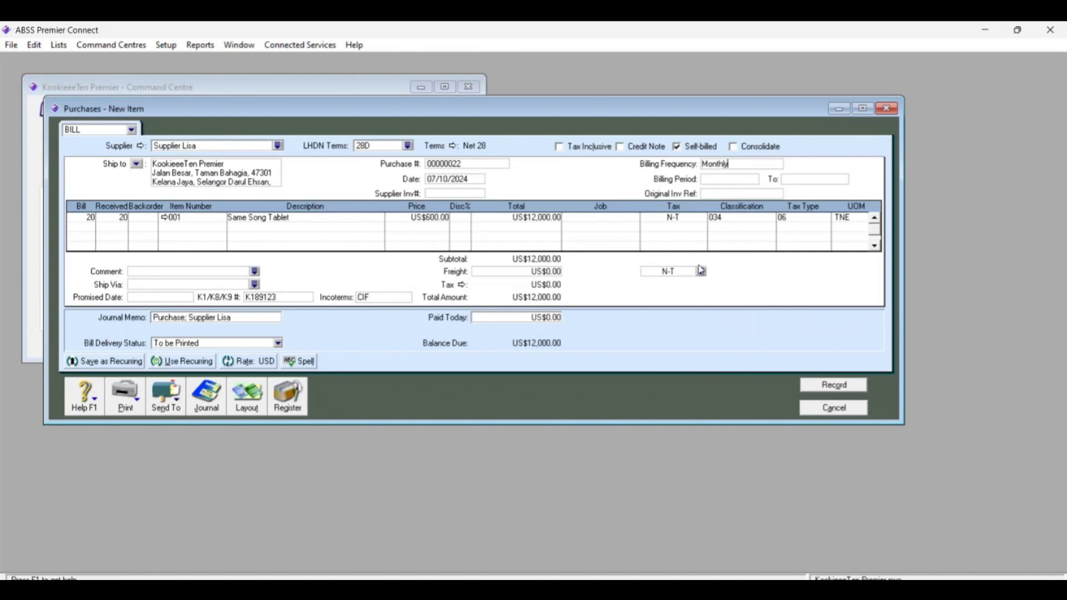
{"action": "left_click", "coordinate": [730, 177]}
{"action": "type", "text": "01/10/2024"}
{"action": "left_click", "coordinate": [833, 181]}
{"action": "type", "text": "31/10/"}
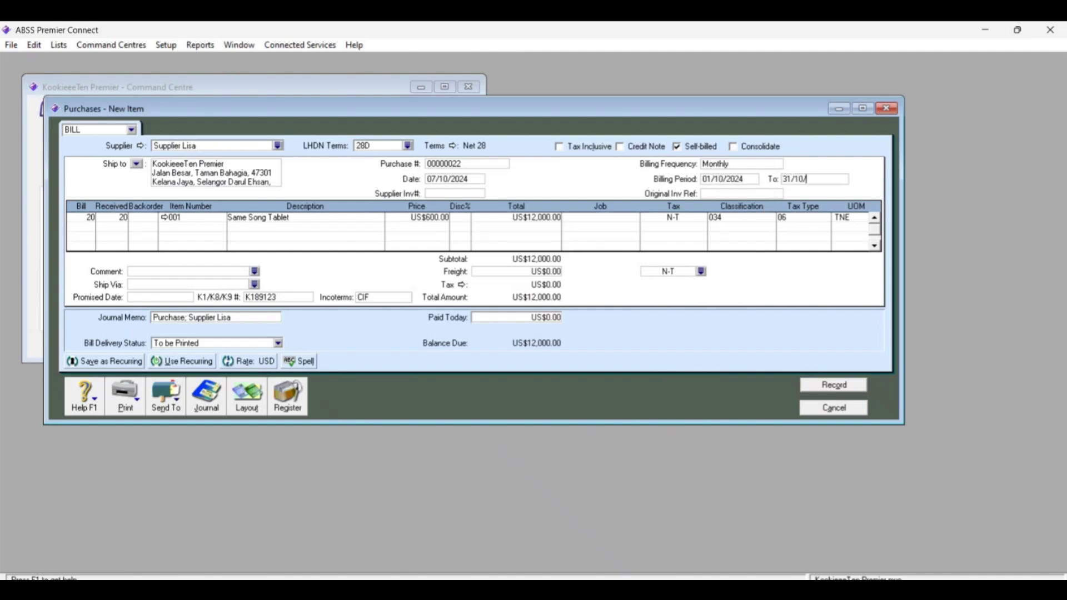
{"action": "type", "text": "2024"}
Enter US$2,000 as the amount paid today
{"action": "left_click", "coordinate": [519, 317]}
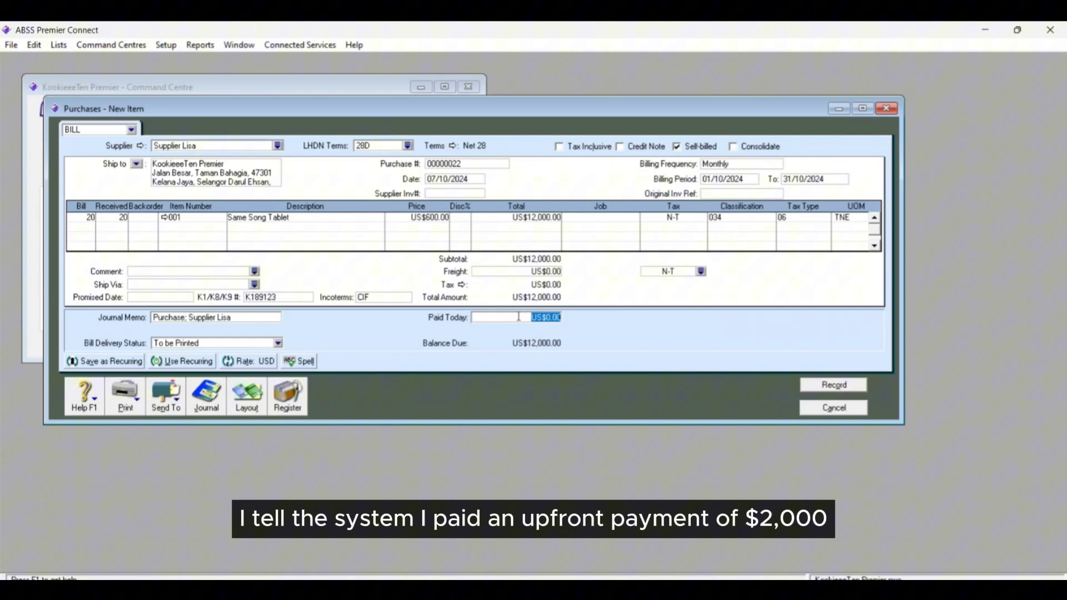
{"action": "type", "text": "2,"}
{"action": "type", "text": "000"}
{"action": "key", "text": "Tab"}
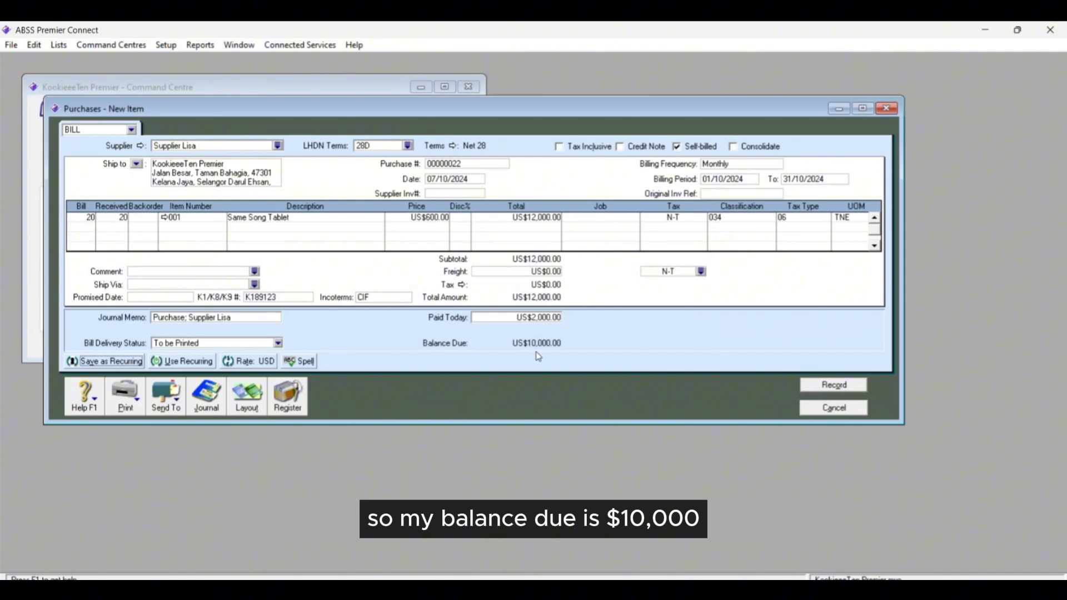
Record the bill and agree to send it to the E-Invoice service
{"action": "left_click", "coordinate": [838, 385]}
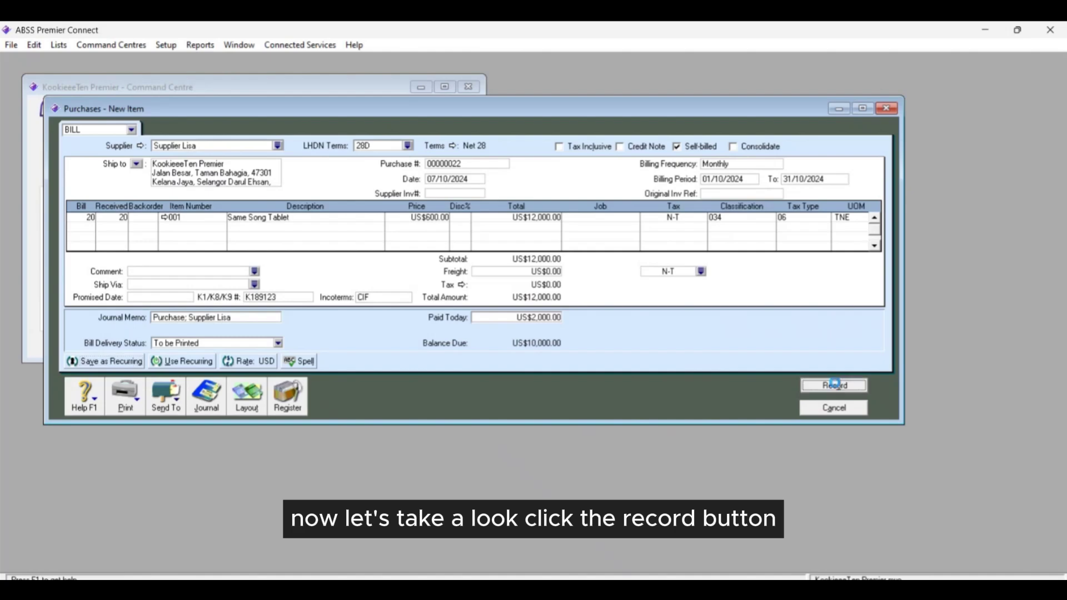
{"action": "left_click", "coordinate": [610, 425]}
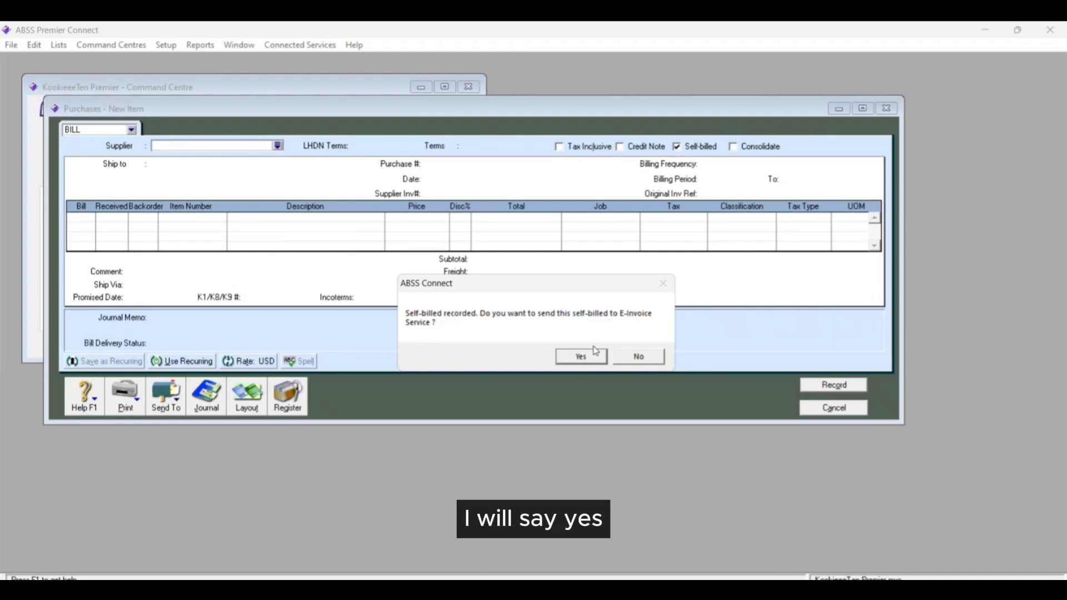
{"action": "left_click", "coordinate": [581, 358]}
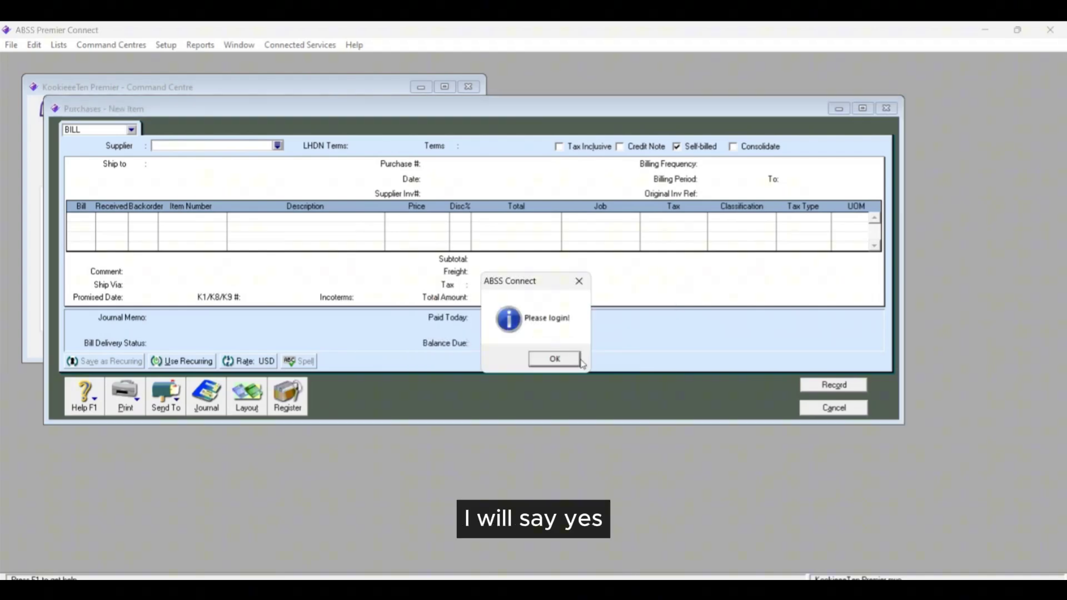
Log in to the ABSS Connect account by pasting the account e-mail and password
{"action": "left_click", "coordinate": [554, 359]}
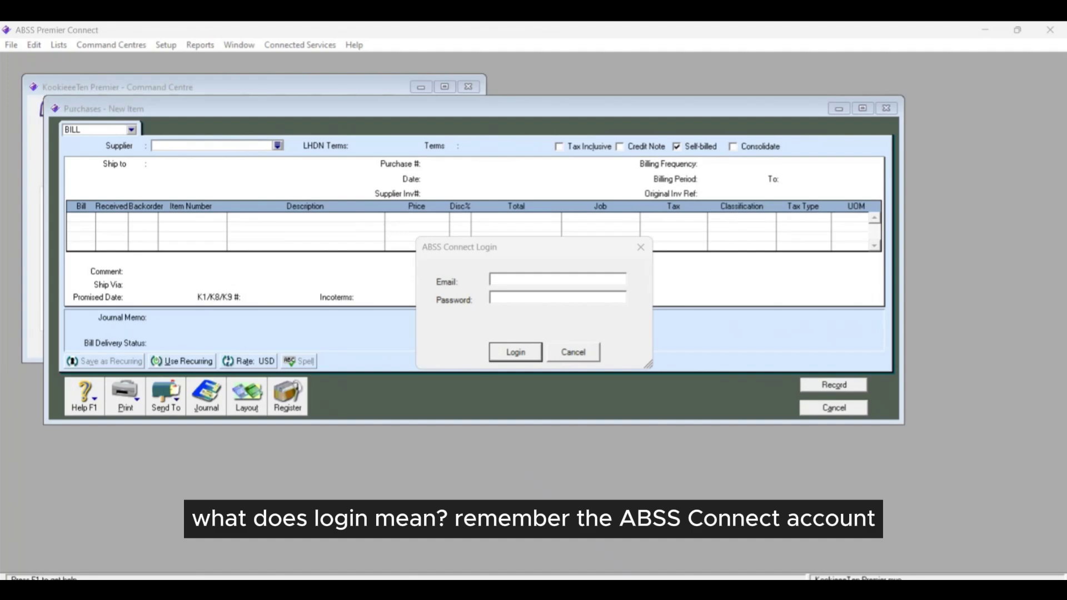
{"action": "left_click", "coordinate": [588, 279]}
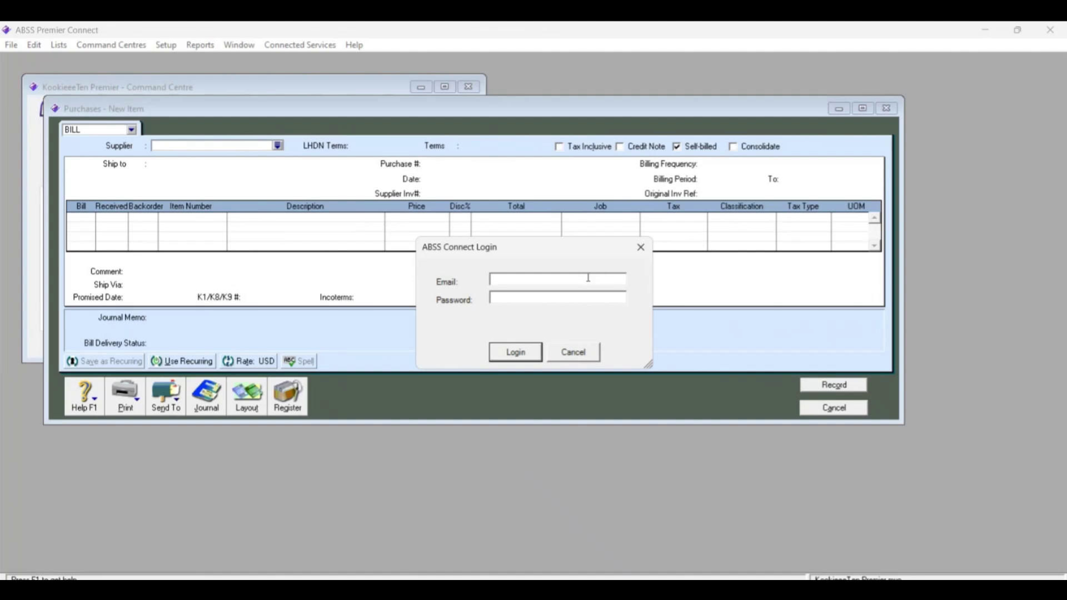
{"action": "key", "text": "ctrl+v"}
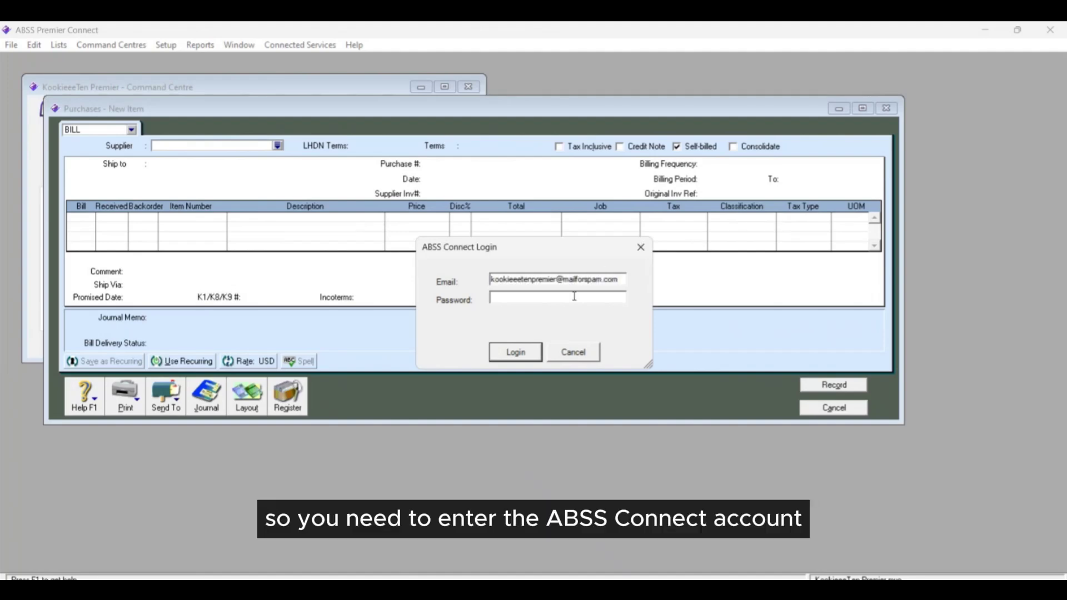
{"action": "key", "text": "ctrl+v"}
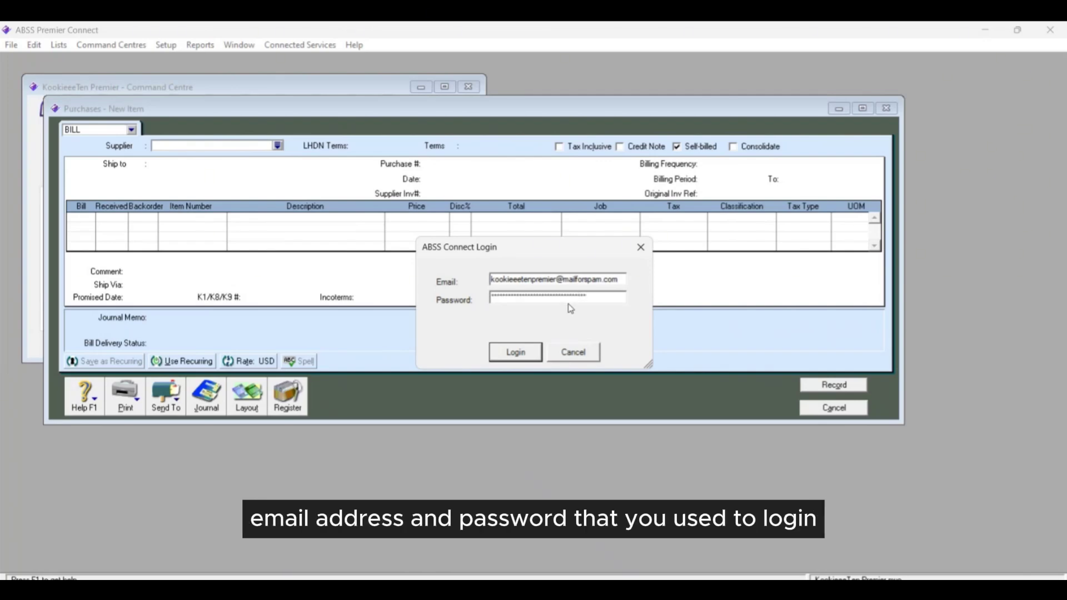
{"action": "left_click", "coordinate": [525, 354]}
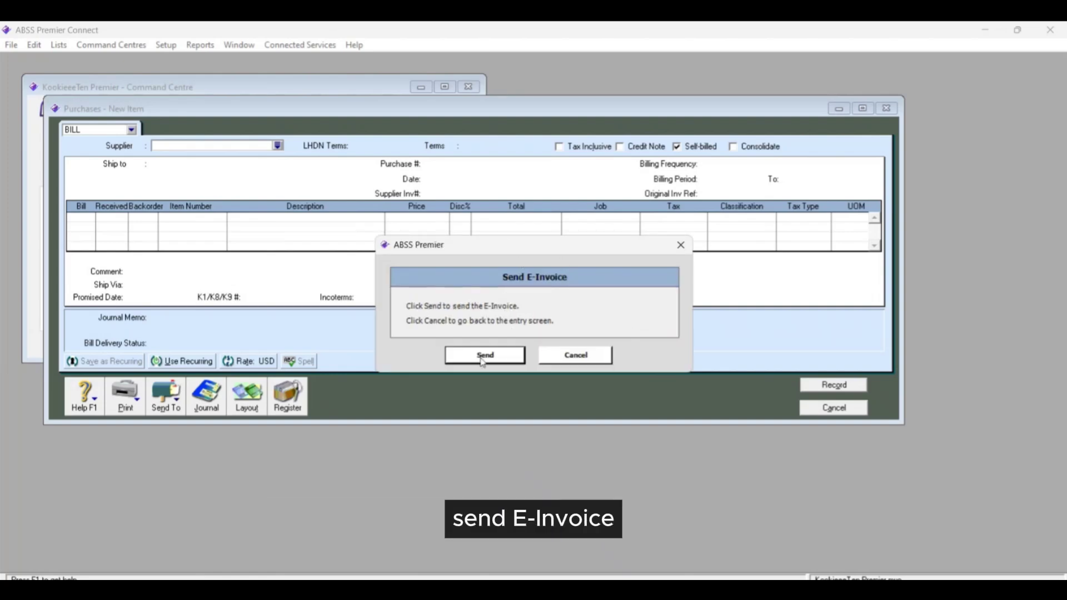
Send the self-billed bill as an e-invoice to LHDN and dismiss the success message
{"action": "left_click", "coordinate": [481, 360]}
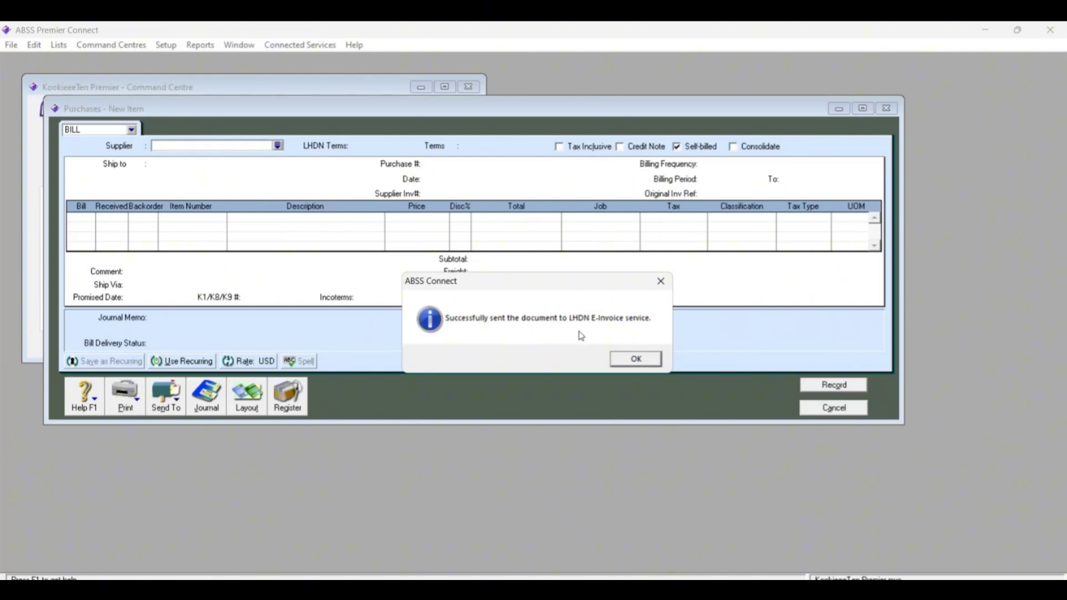
{"action": "left_click", "coordinate": [636, 359]}
Open bill 00000022 for Supplier Lisa from the Purchases Register
{"action": "left_click", "coordinate": [890, 110]}
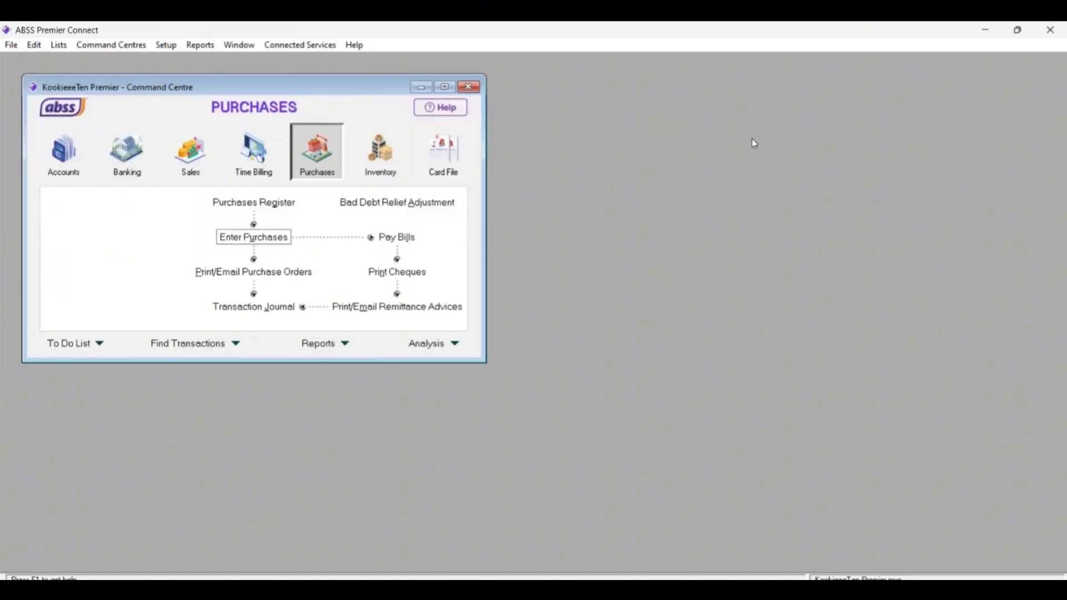
{"action": "left_click", "coordinate": [254, 202]}
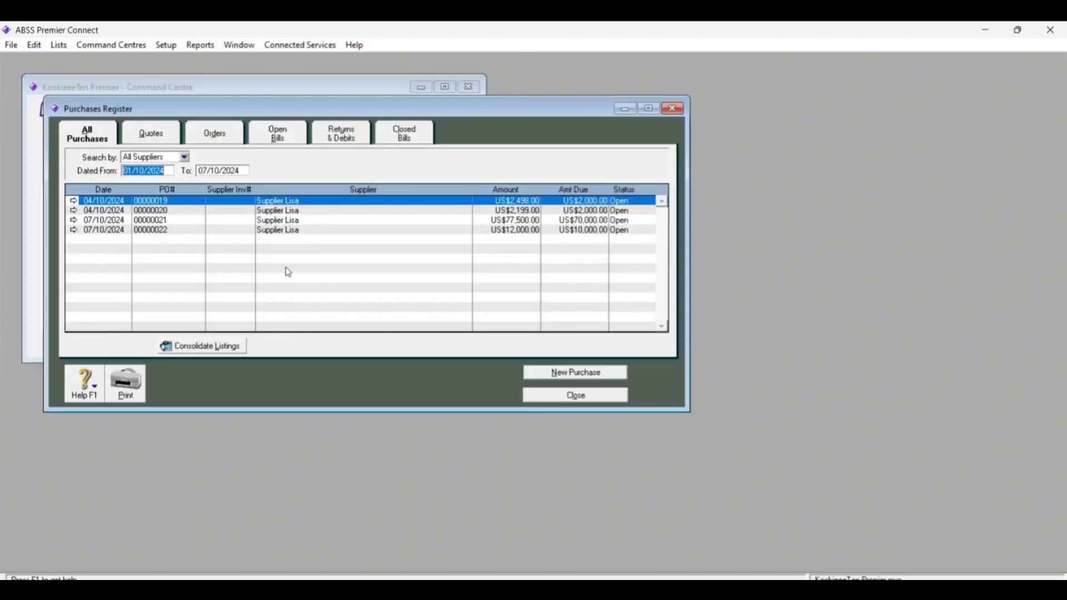
{"action": "double_click", "coordinate": [300, 231]}
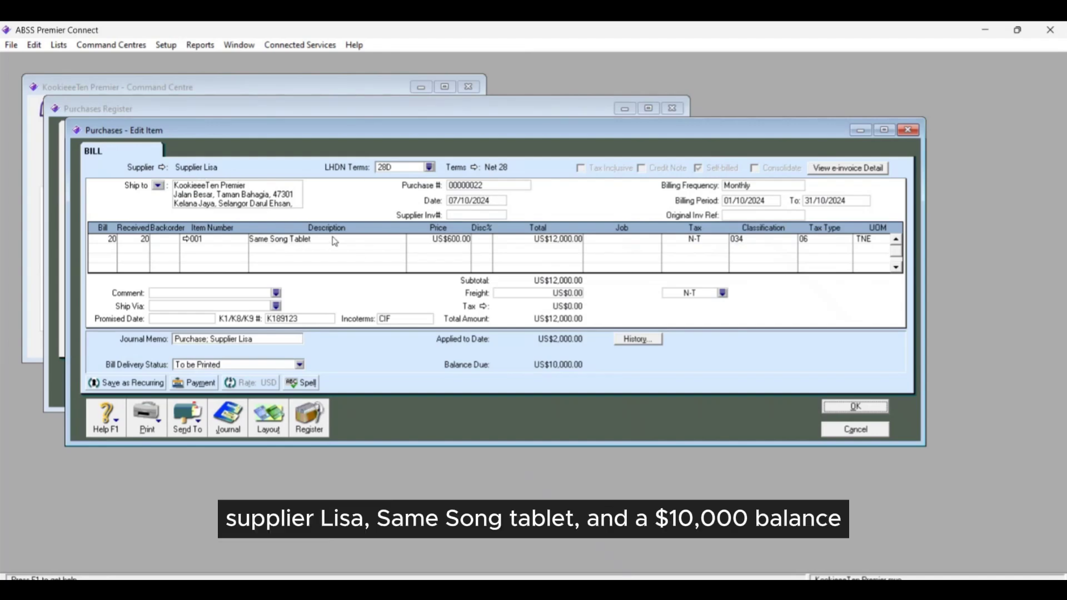
In the browser's MyInvois Portal tab, show the Documents list with invoice 00000022
{"action": "mouse_move", "coordinate": [299, 589]}
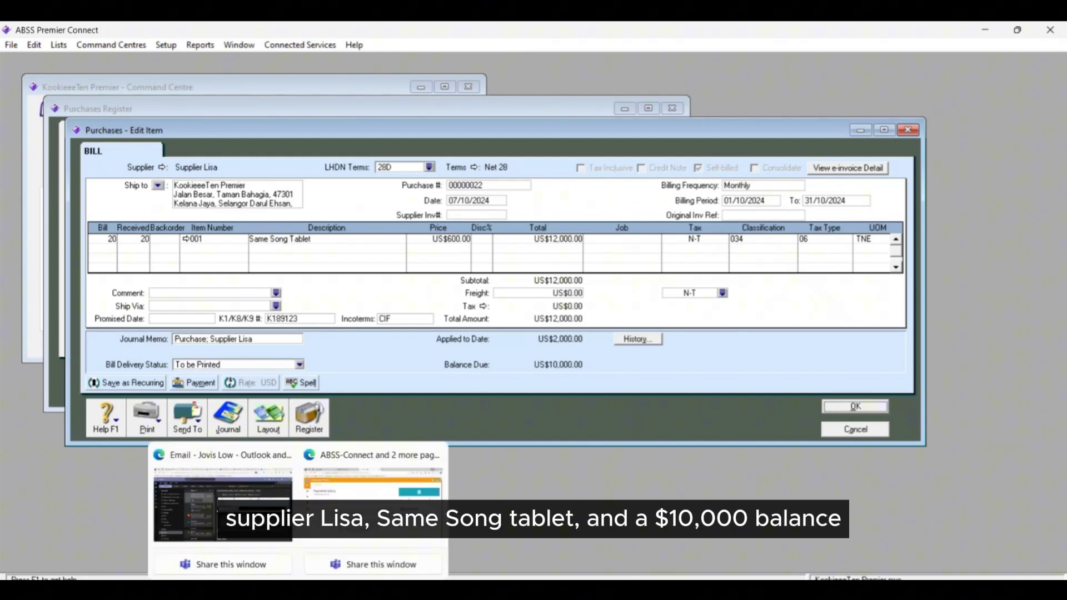
{"action": "left_click", "coordinate": [431, 500]}
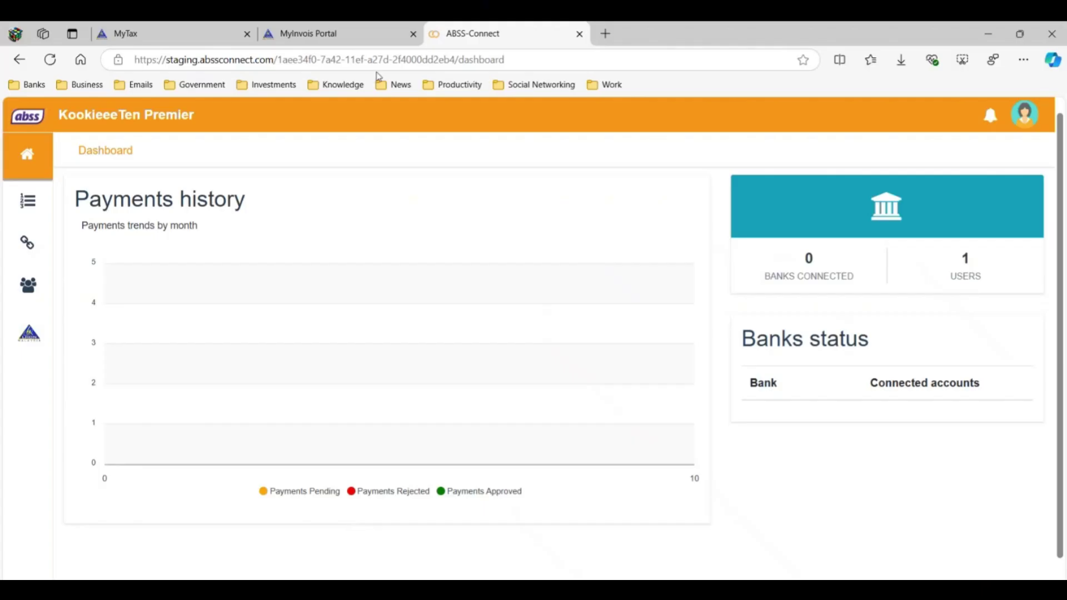
{"action": "left_click", "coordinate": [336, 38]}
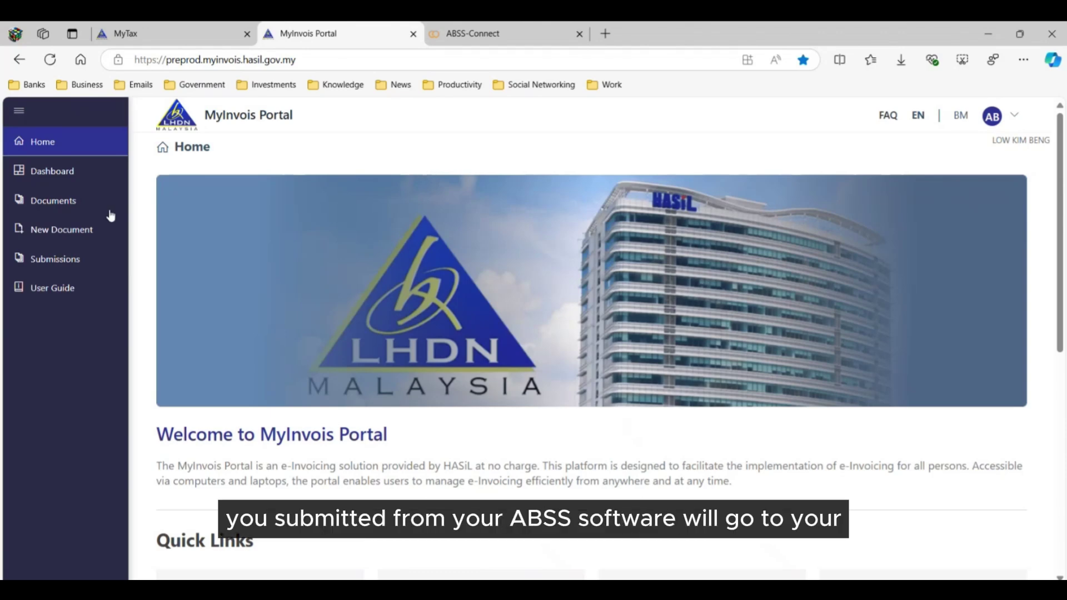
{"action": "left_click", "coordinate": [75, 205]}
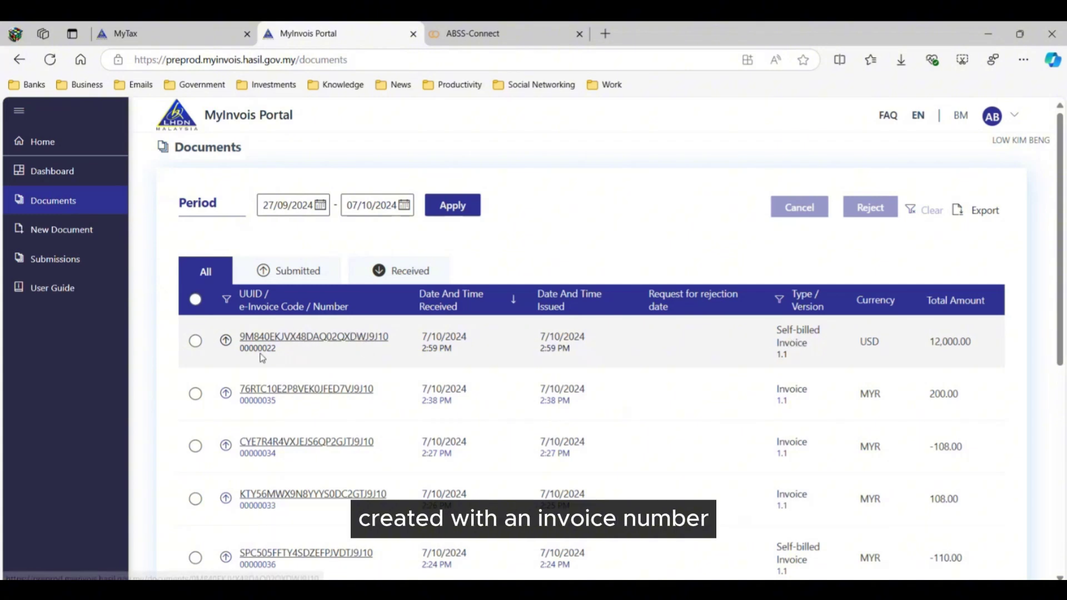
Open invoice 00000022 in a new tab and scroll through its supplier and buyer details
{"action": "middle_click", "coordinate": [298, 338]}
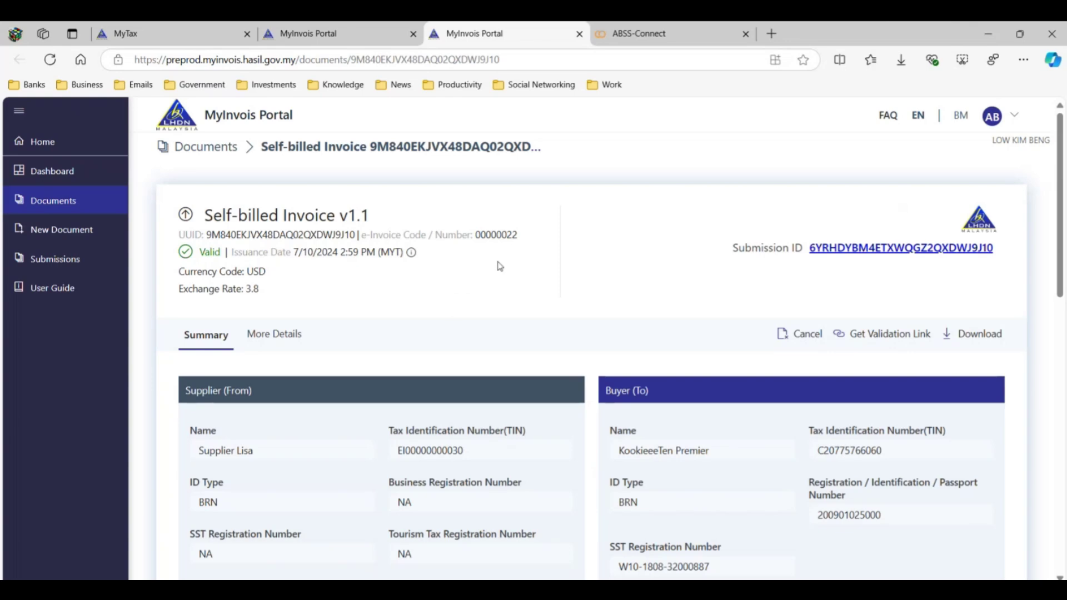
{"action": "scroll", "coordinate": [490, 273], "scroll_direction": "down", "scroll_amount": 4}
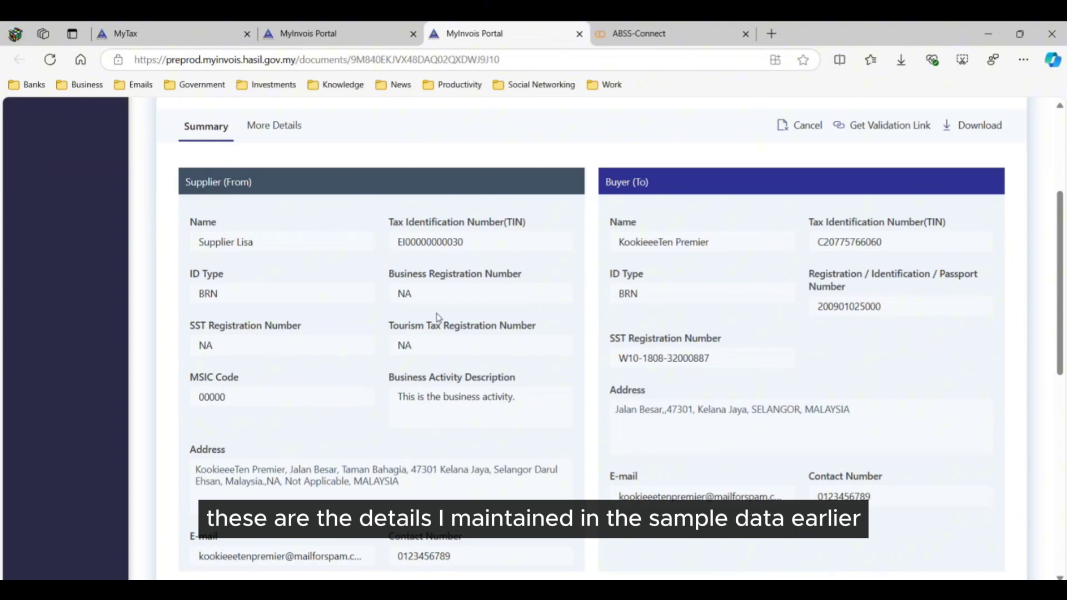
{"action": "scroll", "coordinate": [454, 392], "scroll_direction": "down", "scroll_amount": 1}
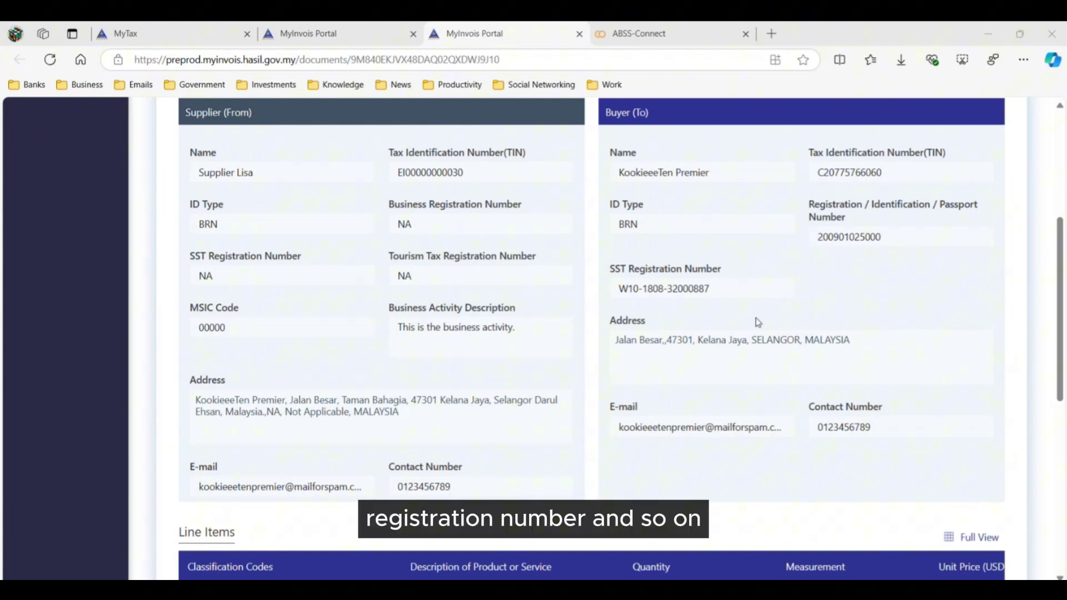
{"action": "scroll", "coordinate": [815, 376], "scroll_direction": "down", "scroll_amount": 5}
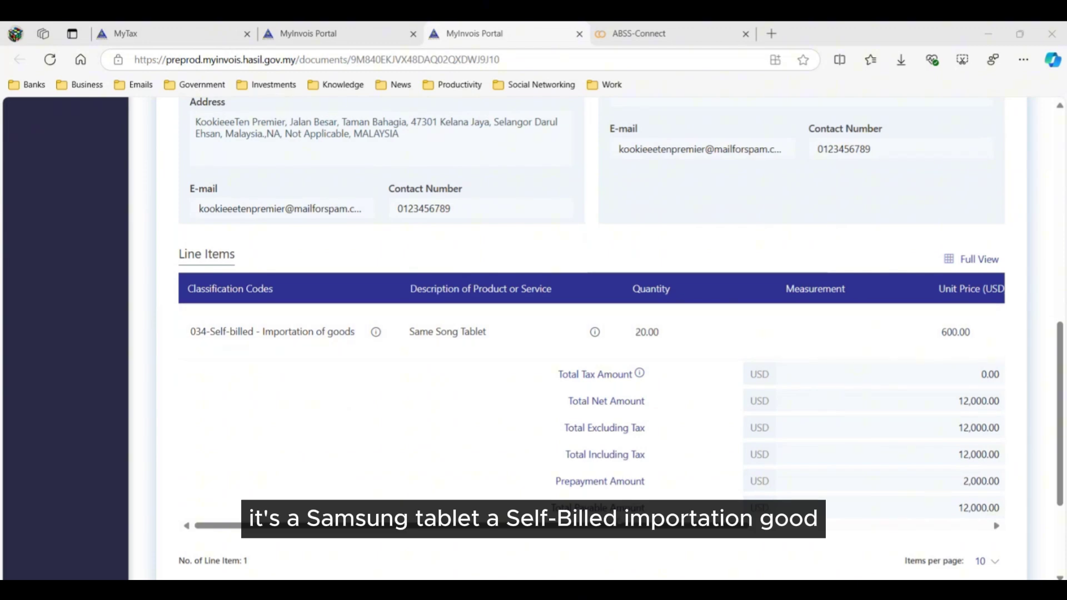
{"action": "left_click_drag", "start_coordinate": [638, 527], "coordinate": [878, 528]}
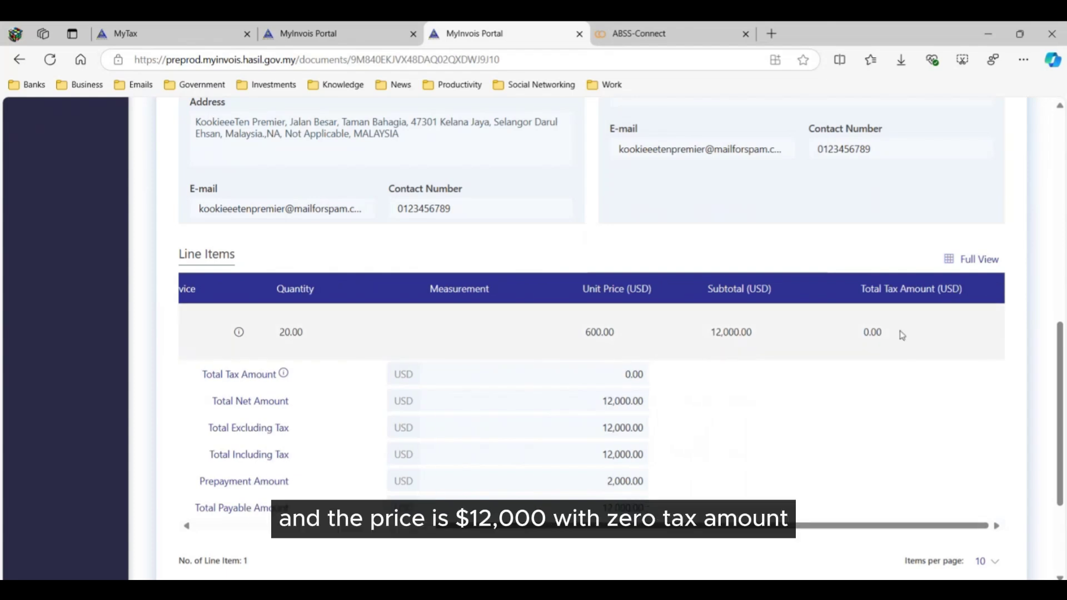
{"action": "left_click_drag", "start_coordinate": [803, 526], "coordinate": [570, 535]}
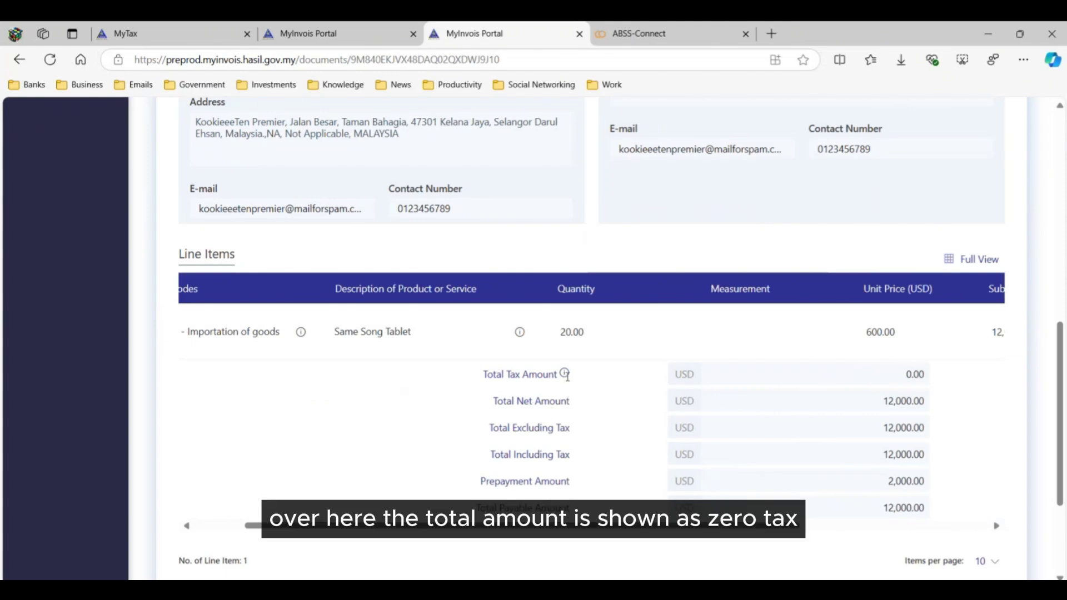
{"action": "mouse_move", "coordinate": [565, 374]}
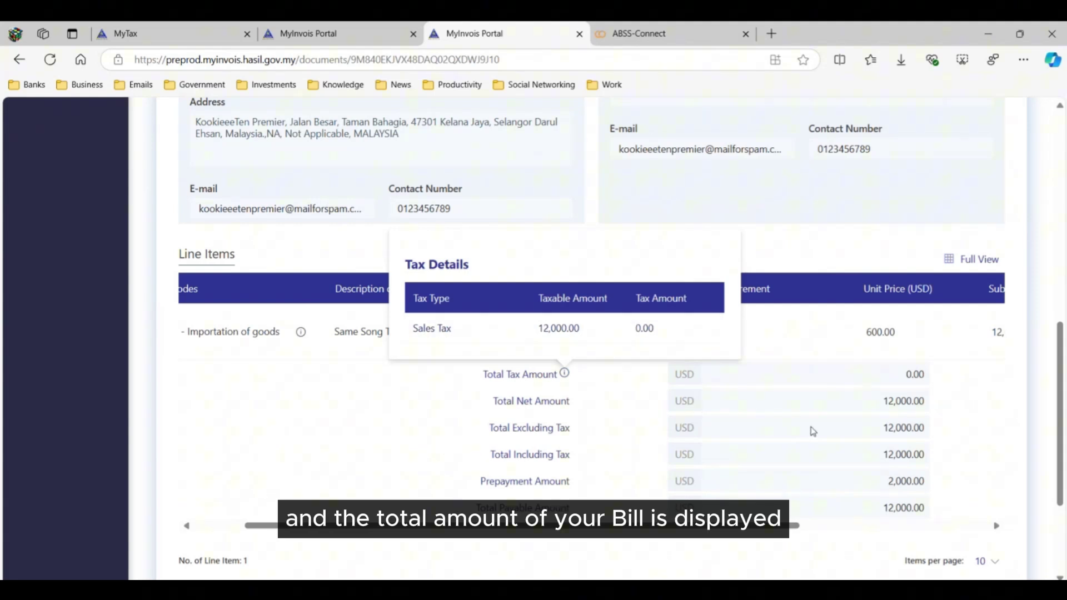
{"action": "scroll", "coordinate": [959, 400], "scroll_direction": "down", "scroll_amount": 1}
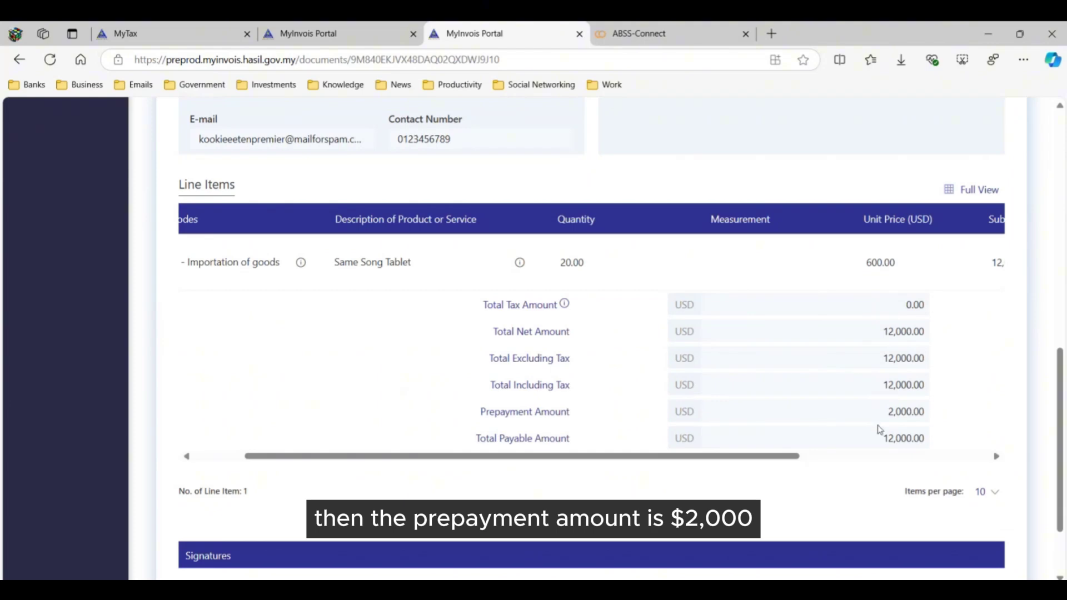
{"action": "left_click_drag", "start_coordinate": [775, 459], "coordinate": [569, 467]}
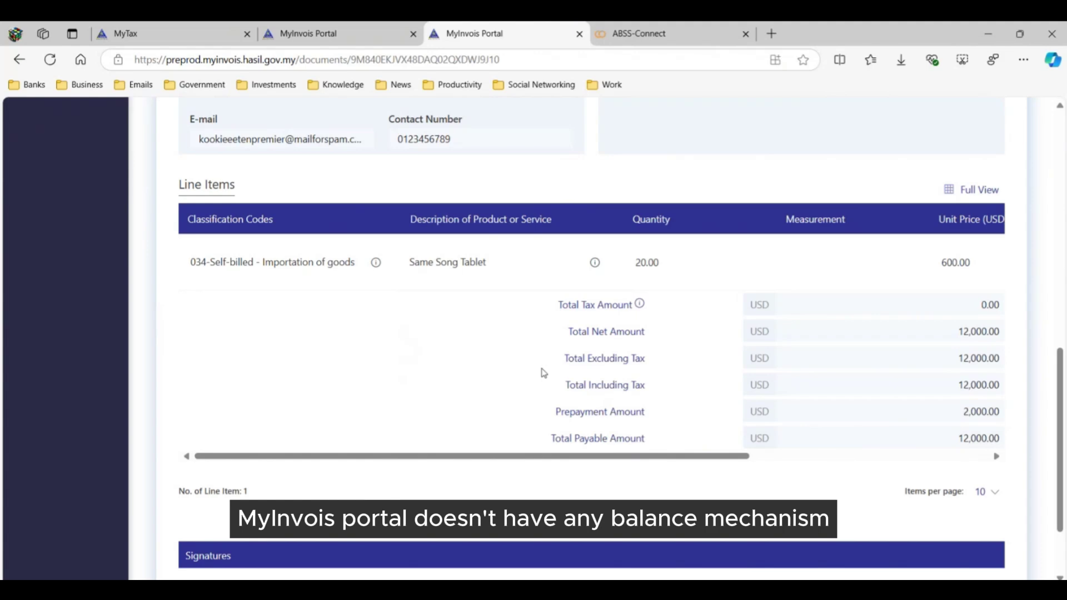
{"action": "scroll", "coordinate": [553, 367], "scroll_direction": "down", "scroll_amount": 1}
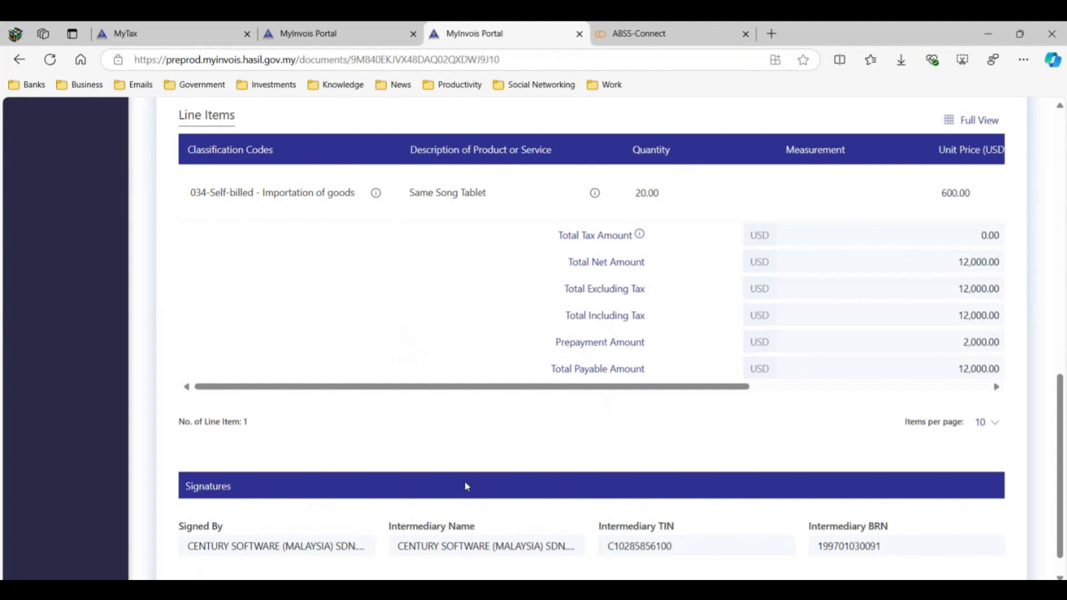
{"action": "scroll", "coordinate": [475, 487], "scroll_direction": "up", "scroll_amount": 15}
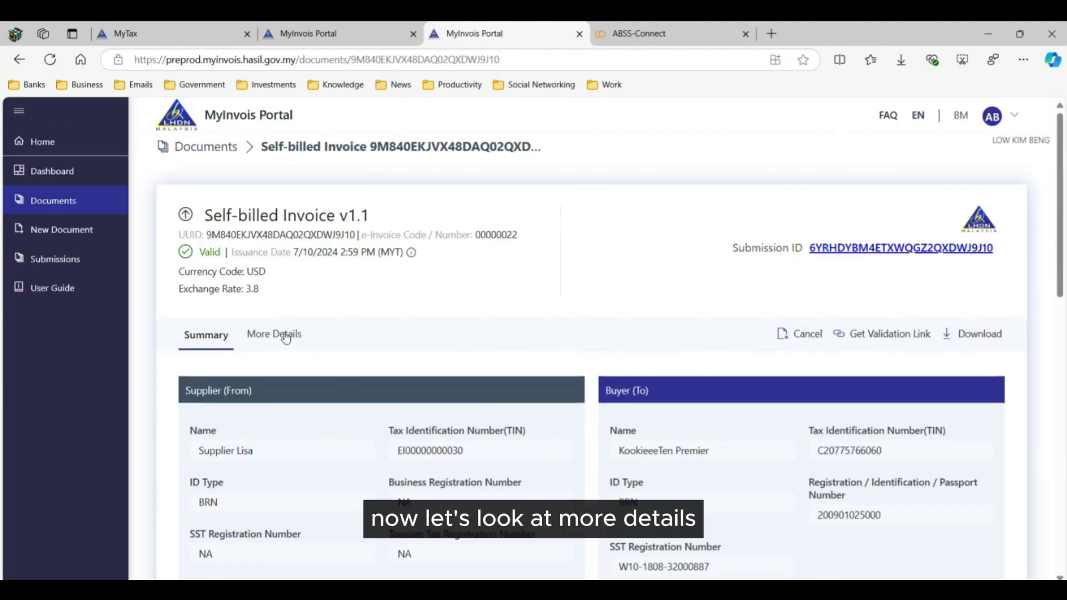
Scroll through the More Details tab's billing, prepayment and import information
{"action": "left_click", "coordinate": [282, 338]}
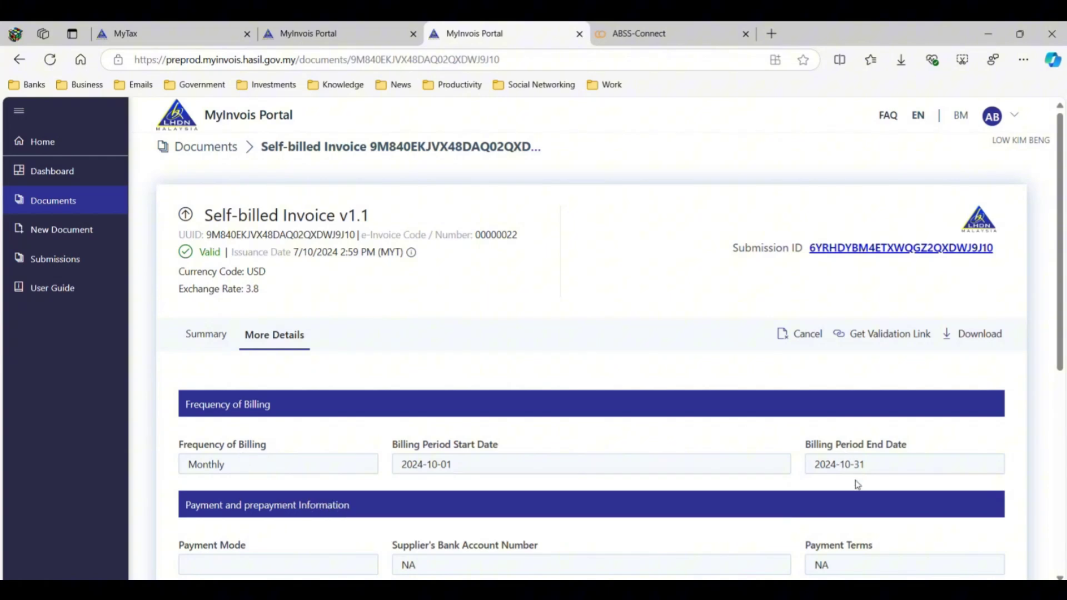
{"action": "scroll", "coordinate": [553, 492], "scroll_direction": "down", "scroll_amount": 3}
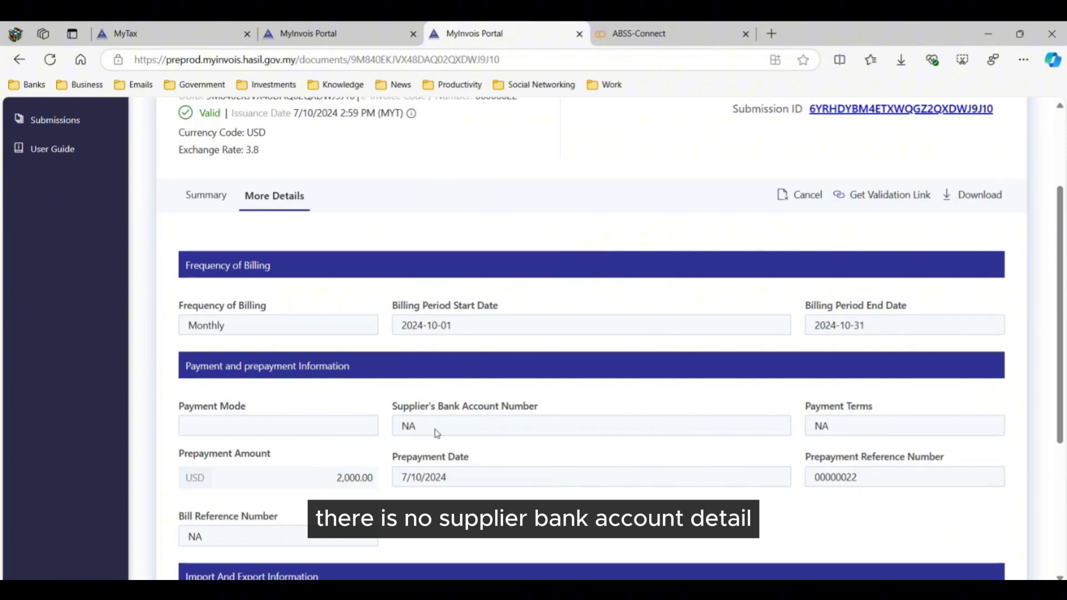
{"action": "scroll", "coordinate": [439, 433], "scroll_direction": "down", "scroll_amount": 1}
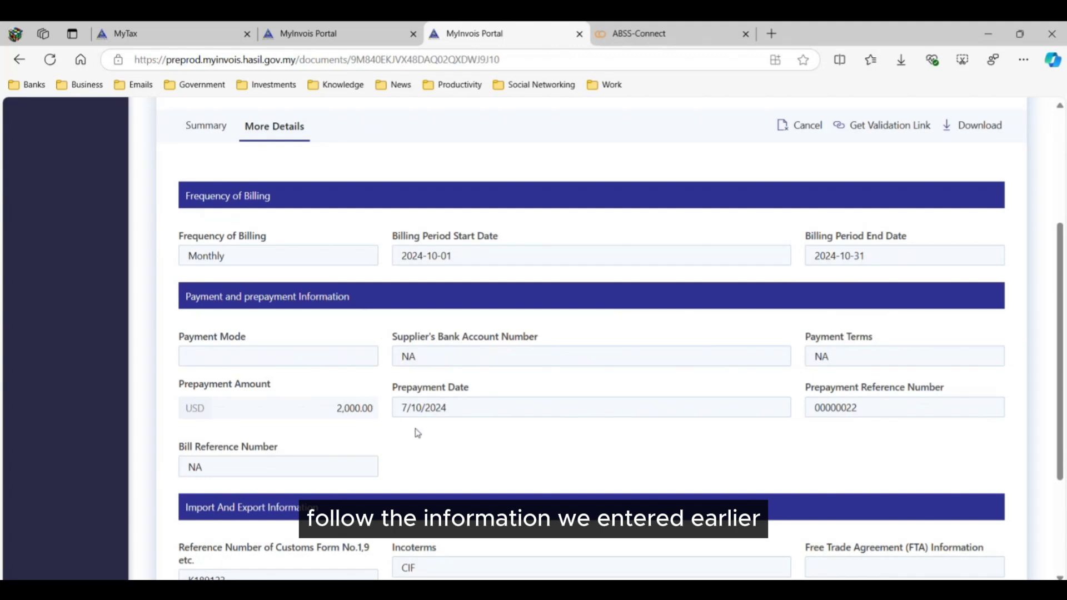
{"action": "scroll", "coordinate": [417, 431], "scroll_direction": "down", "scroll_amount": 1}
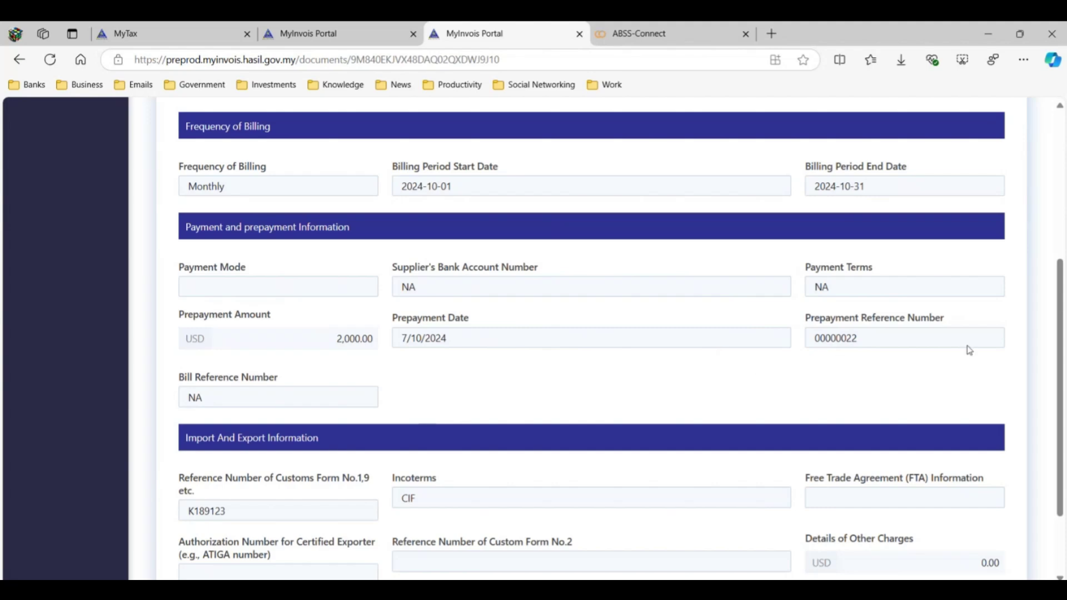
{"action": "scroll", "coordinate": [591, 345], "scroll_direction": "up", "scroll_amount": 2}
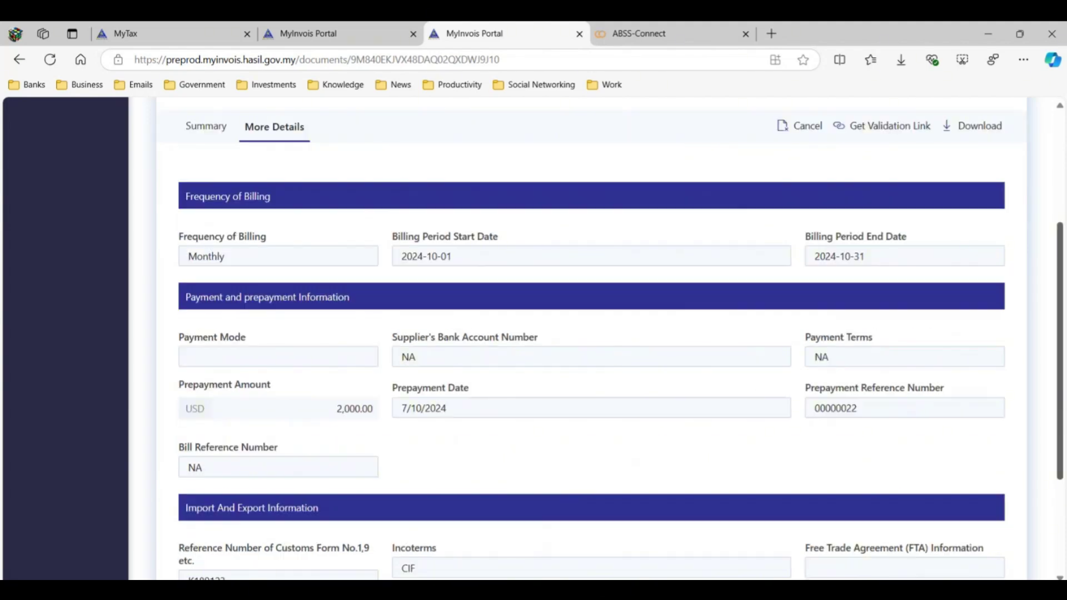
{"action": "scroll", "coordinate": [295, 254], "scroll_direction": "up", "scroll_amount": 4}
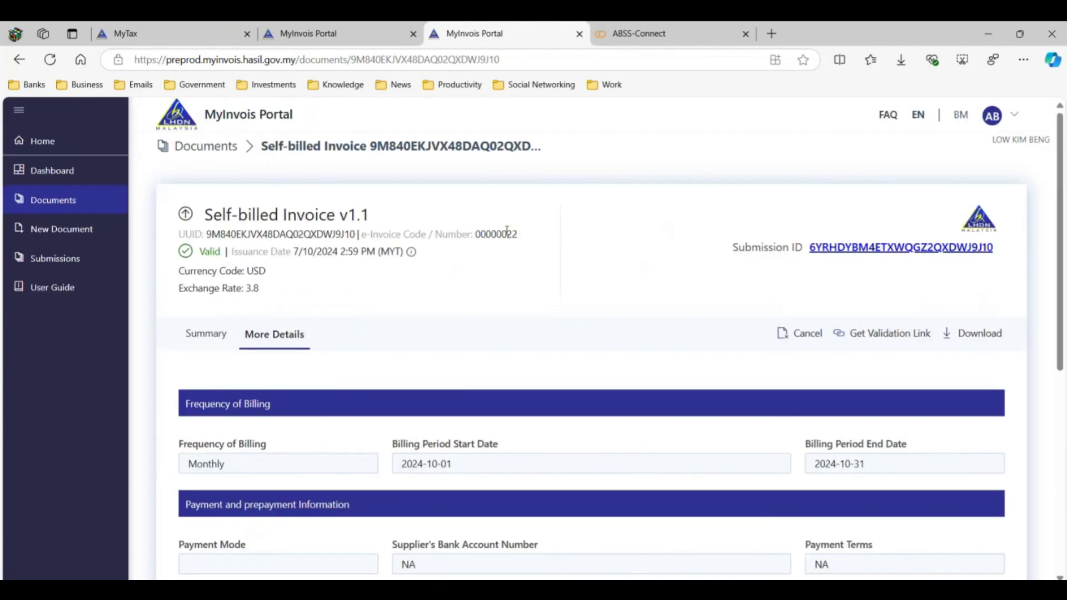
{"action": "scroll", "coordinate": [578, 298], "scroll_direction": "down", "scroll_amount": 2}
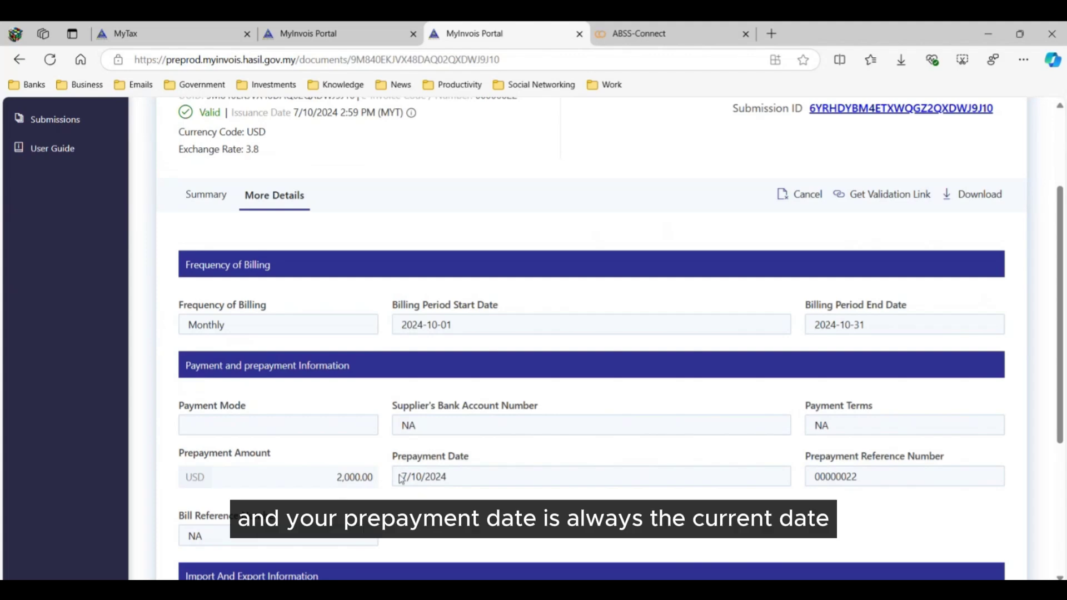
{"action": "scroll", "coordinate": [439, 461], "scroll_direction": "up", "scroll_amount": 2}
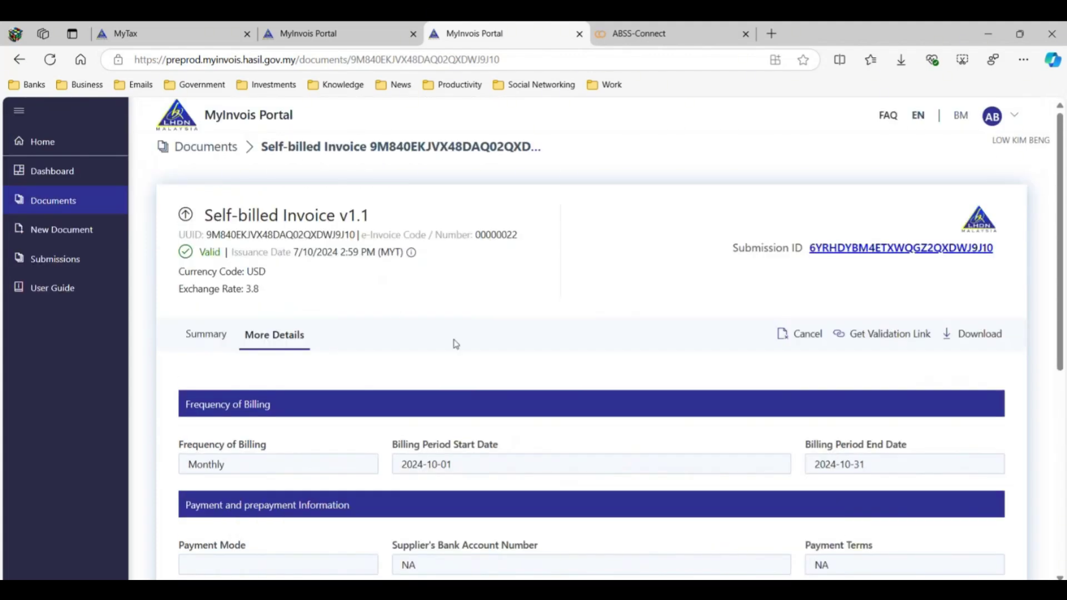
{"action": "scroll", "coordinate": [459, 350], "scroll_direction": "down", "scroll_amount": 5}
{"action": "scroll", "coordinate": [467, 357], "scroll_direction": "down", "scroll_amount": 1}
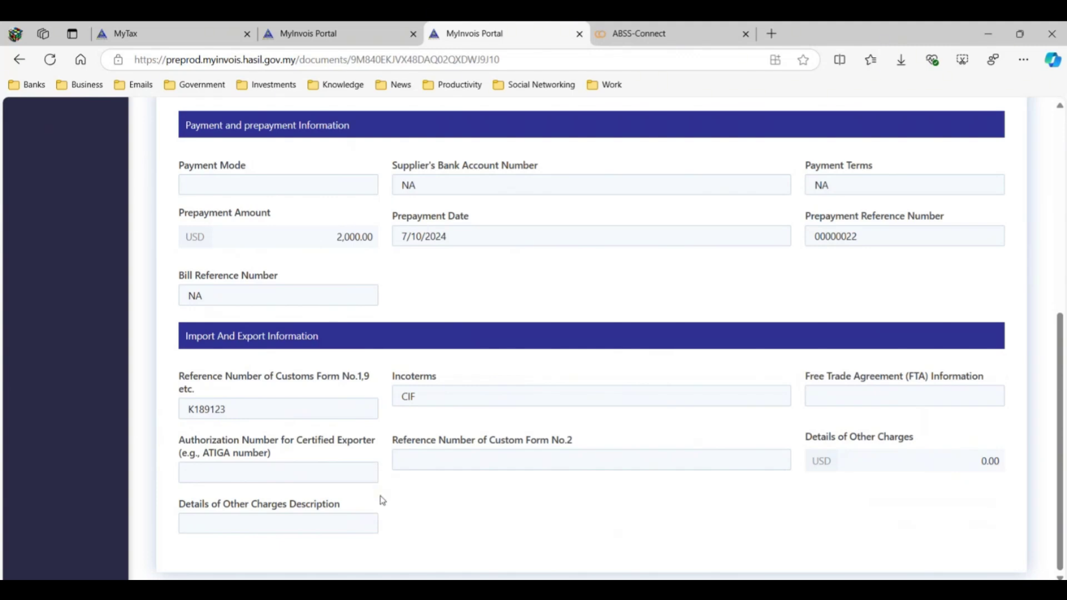
Go back to the Summary tab showing currency USD and exchange rate 3.8
{"action": "scroll", "coordinate": [380, 499], "scroll_direction": "up", "scroll_amount": 1}
{"action": "scroll", "coordinate": [382, 500], "scroll_direction": "up", "scroll_amount": 5}
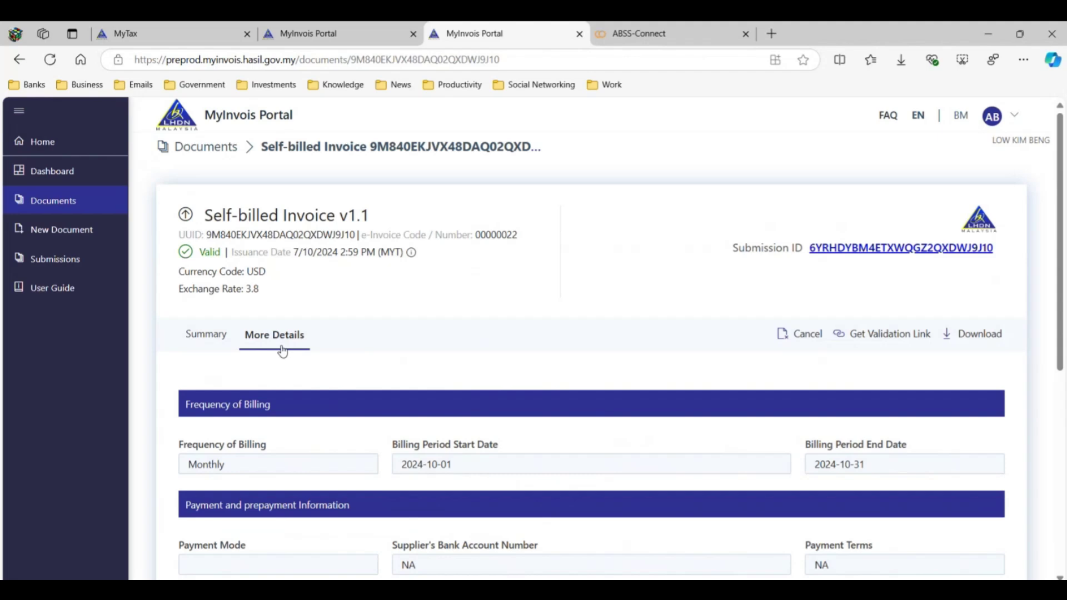
{"action": "left_click", "coordinate": [204, 340]}
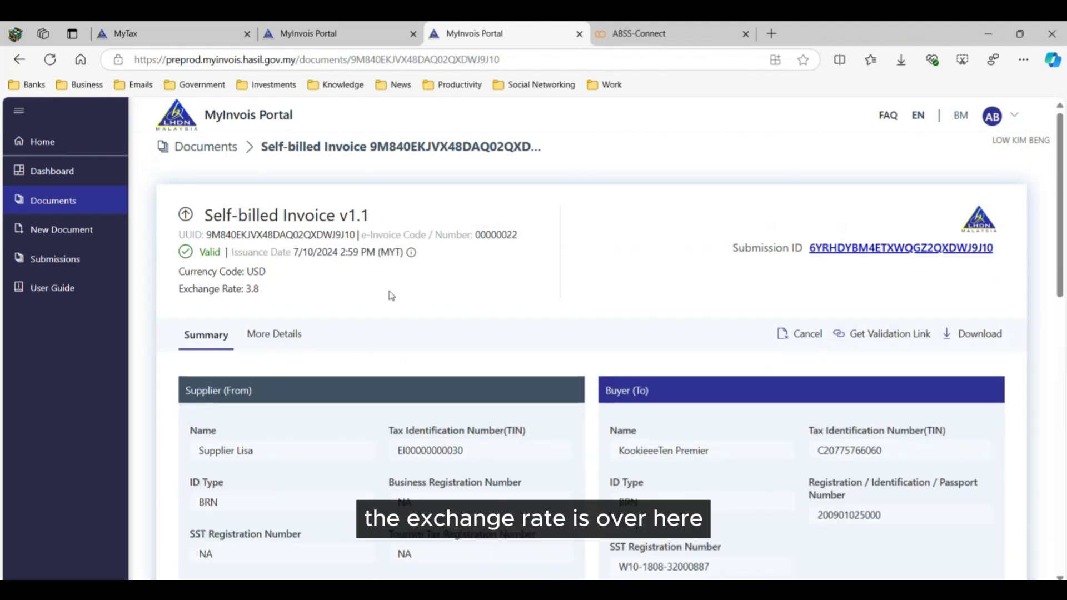
Try deleting bill 00000022 and editing its item line; both are blocked as validated
{"action": "left_click", "coordinate": [356, 517]}
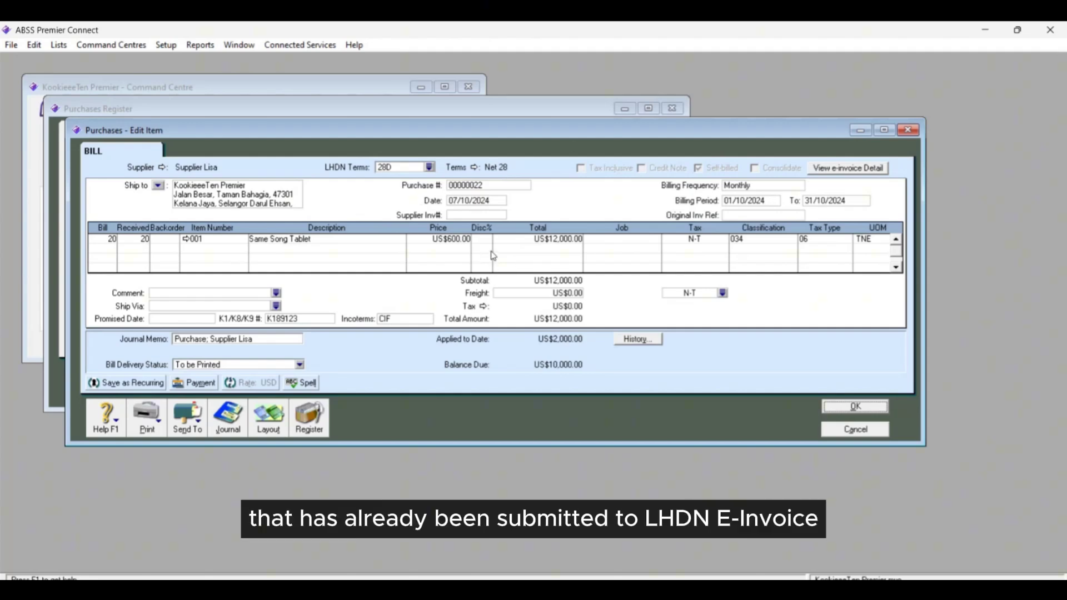
{"action": "right_click", "coordinate": [528, 171]}
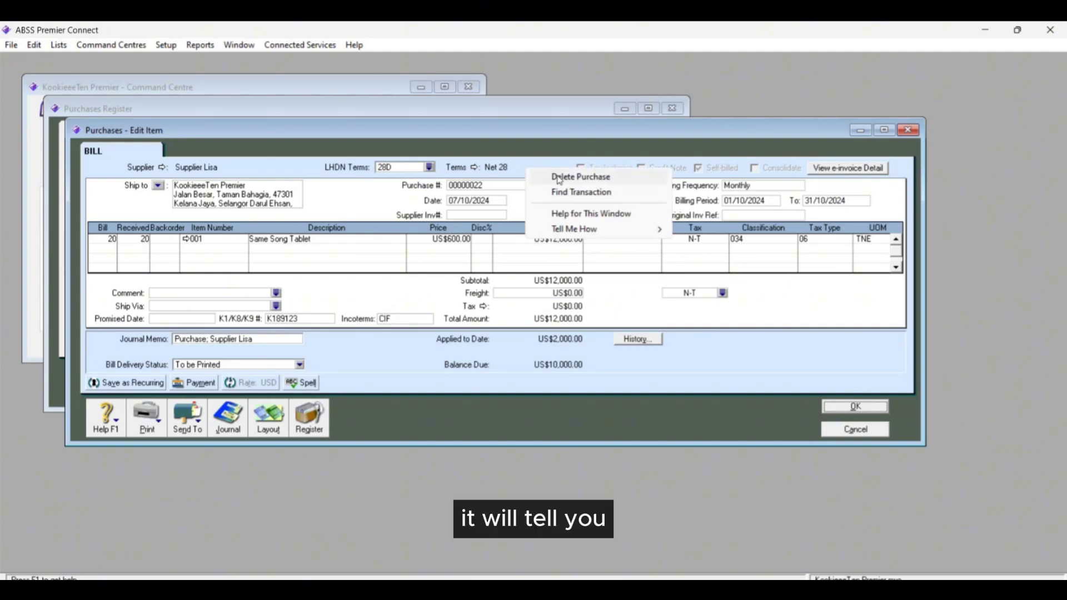
{"action": "left_click", "coordinate": [559, 175]}
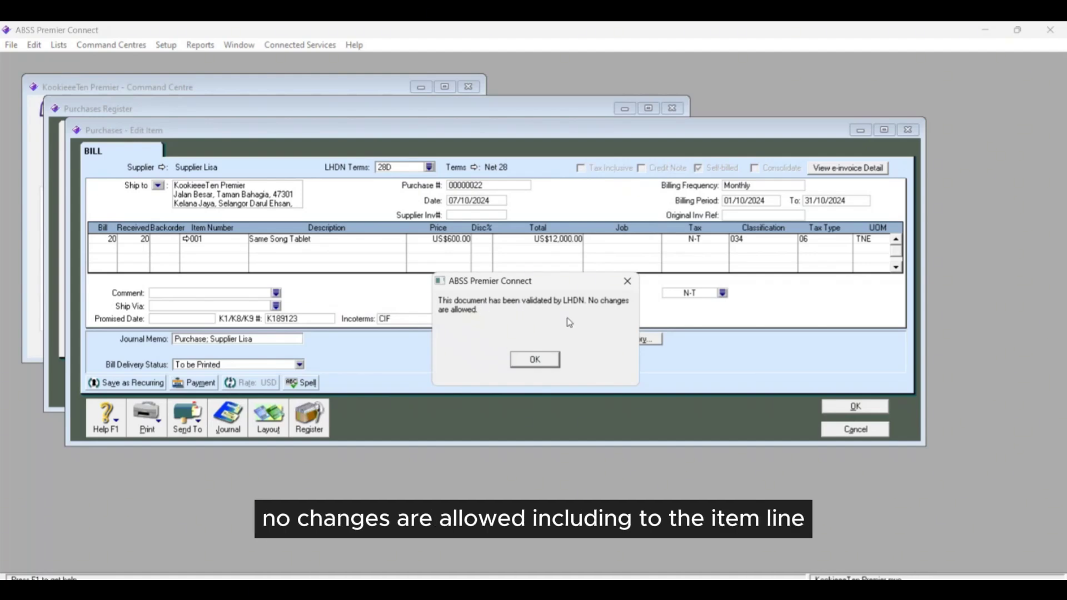
{"action": "left_click", "coordinate": [546, 360]}
{"action": "left_click", "coordinate": [522, 244]}
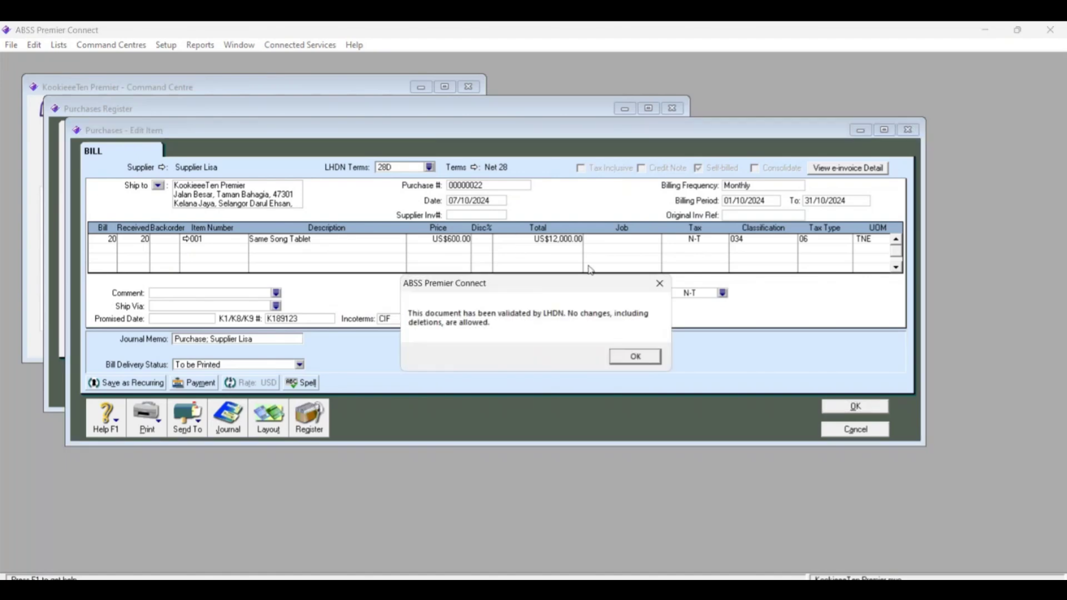
{"action": "left_click", "coordinate": [635, 358]}
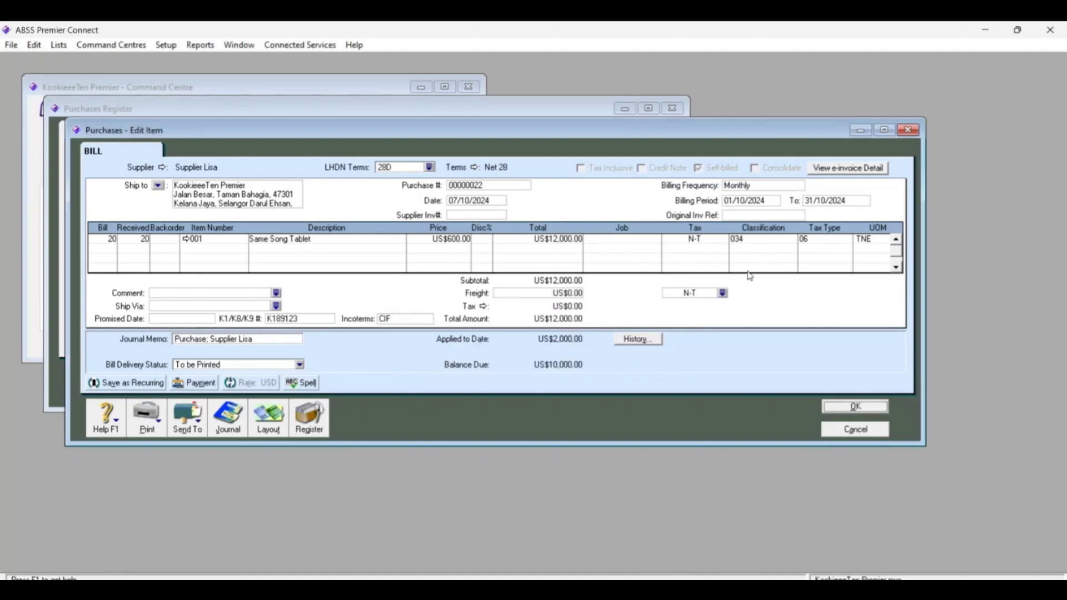
Show bill 00000022's E-Invoice Detail and inspect its Unique Identifier No, Valid status and QR code
{"action": "left_click", "coordinate": [846, 170]}
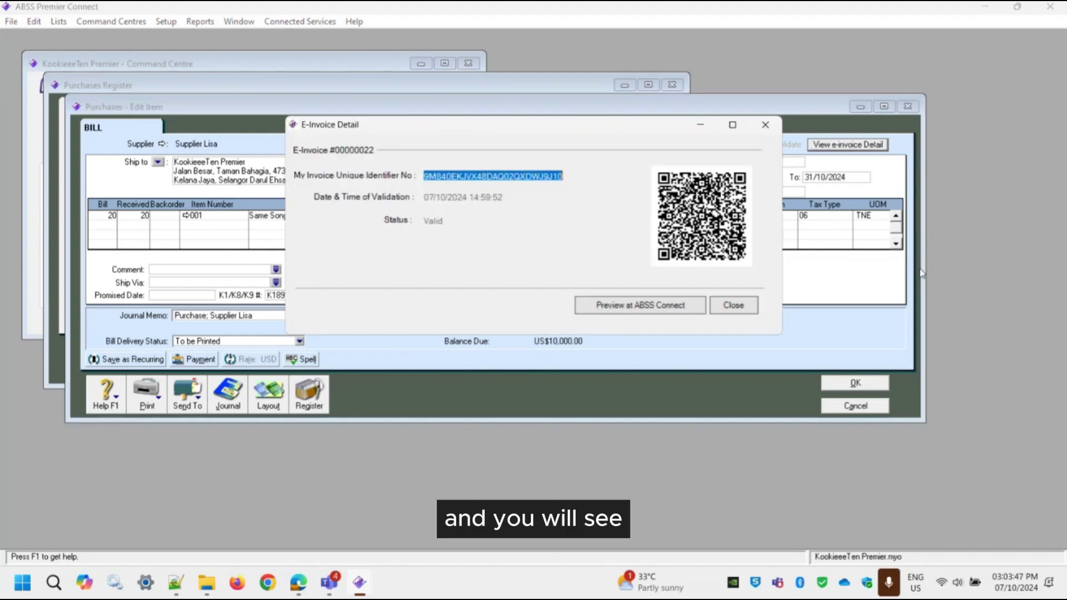
{"action": "left_click", "coordinate": [535, 176]}
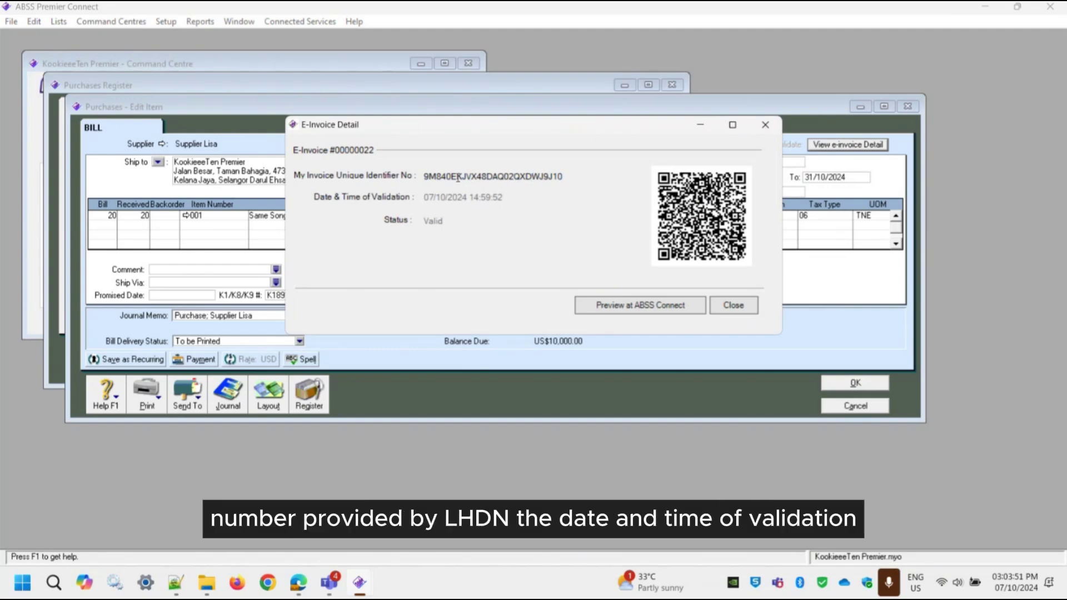
{"action": "left_click_drag", "start_coordinate": [439, 178], "coordinate": [567, 215]}
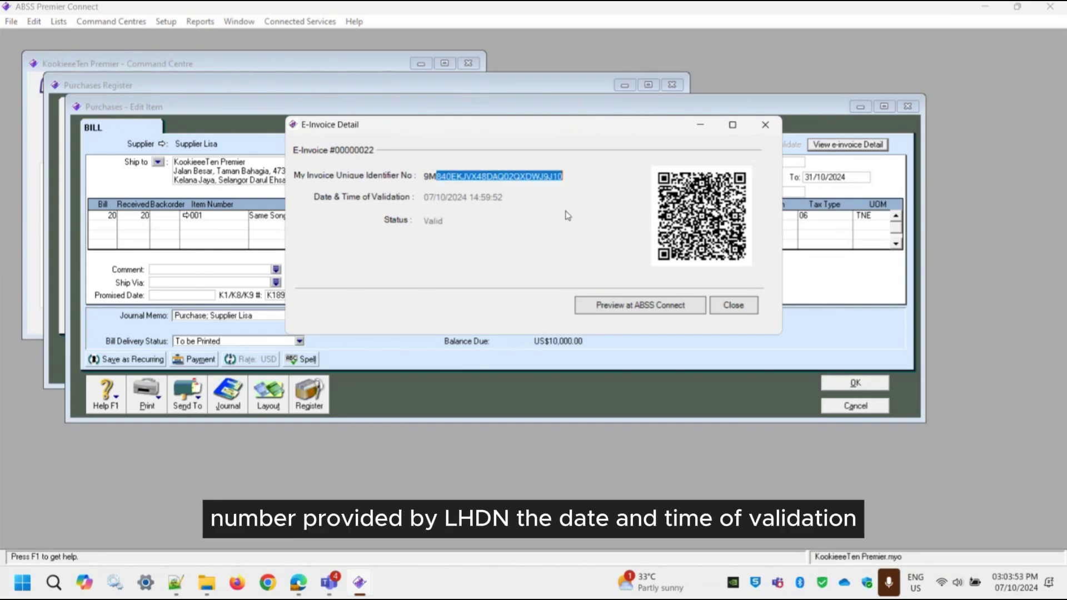
{"action": "left_click", "coordinate": [499, 218]}
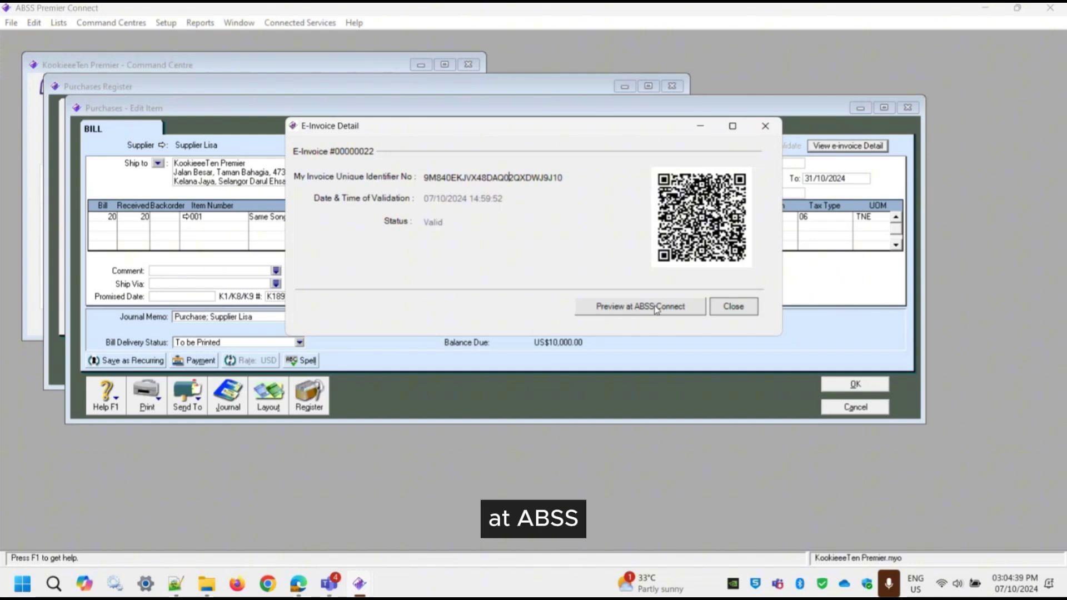
Preview 00000022 as PDF and review its US$12,000.00 line, signature, validation time and QR code
{"action": "left_click", "coordinate": [656, 309]}
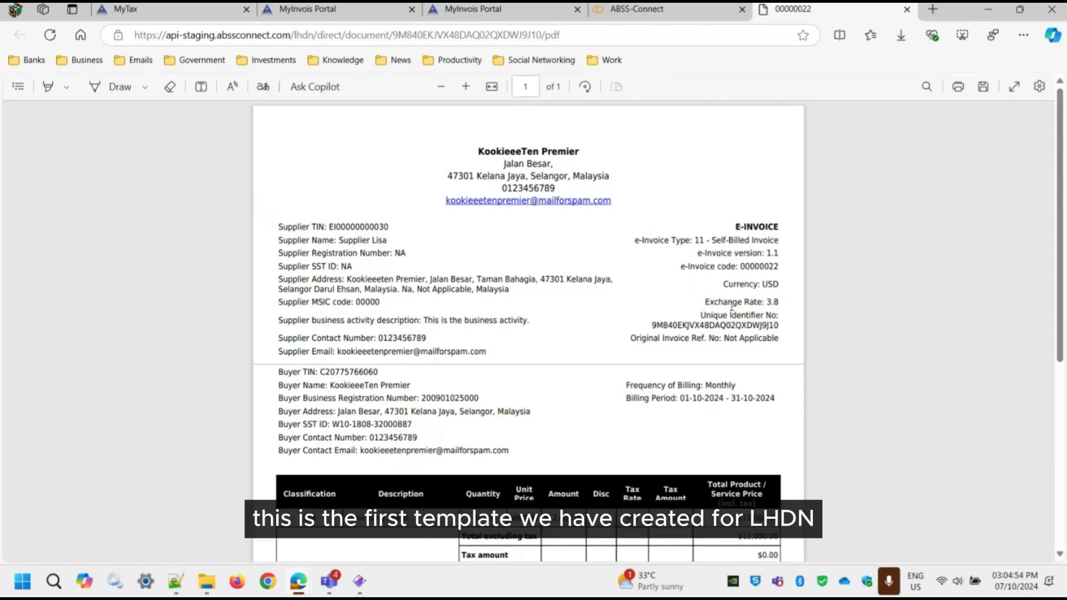
{"action": "scroll", "coordinate": [761, 305], "scroll_direction": "down", "scroll_amount": 1}
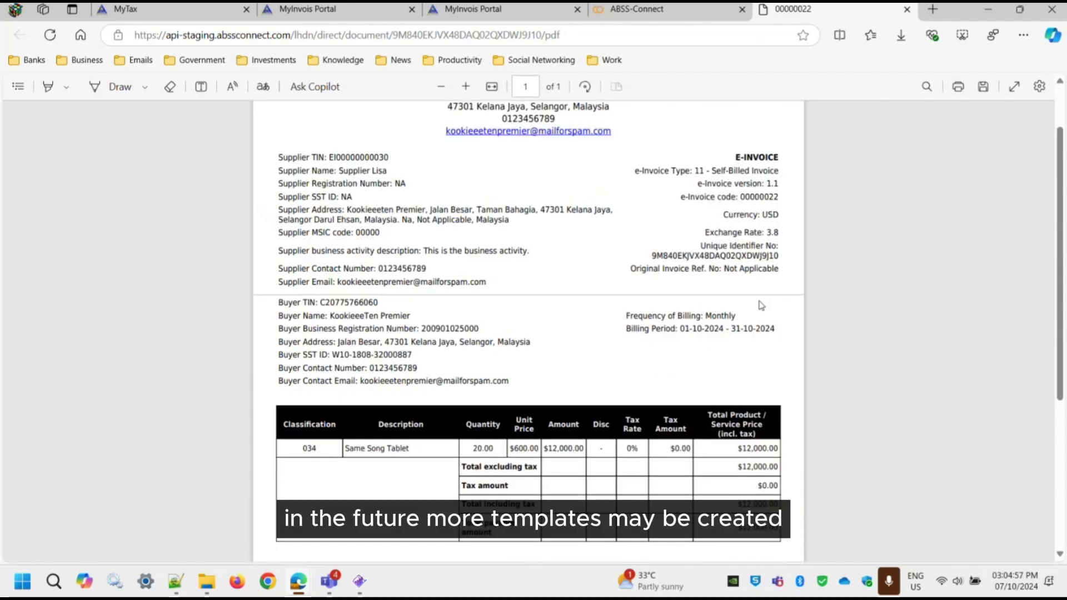
{"action": "scroll", "coordinate": [767, 309], "scroll_direction": "up", "scroll_amount": 1}
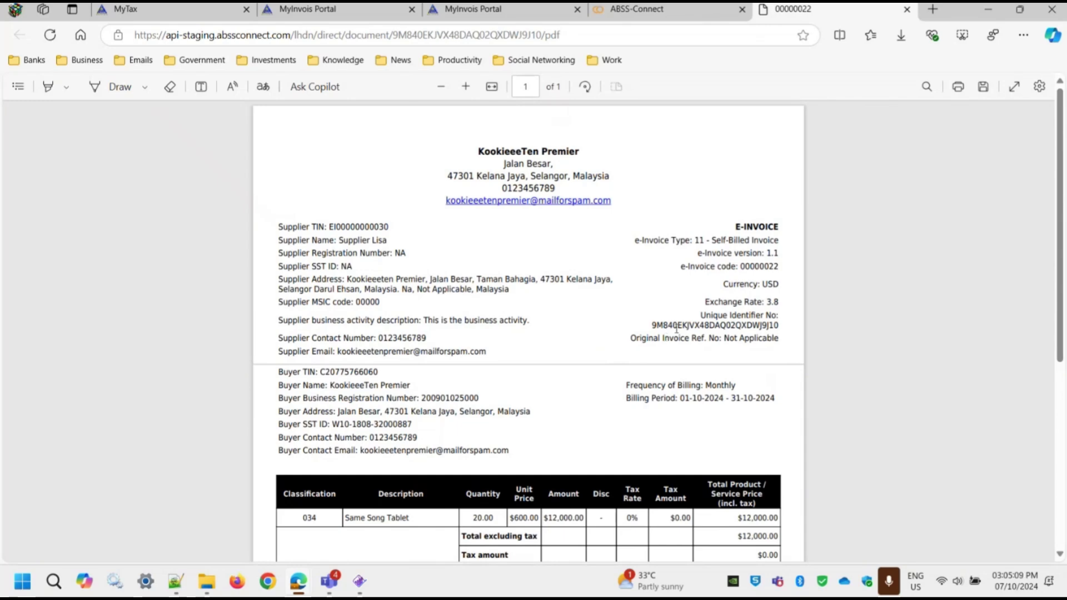
{"action": "scroll", "coordinate": [691, 298], "scroll_direction": "down", "scroll_amount": 1}
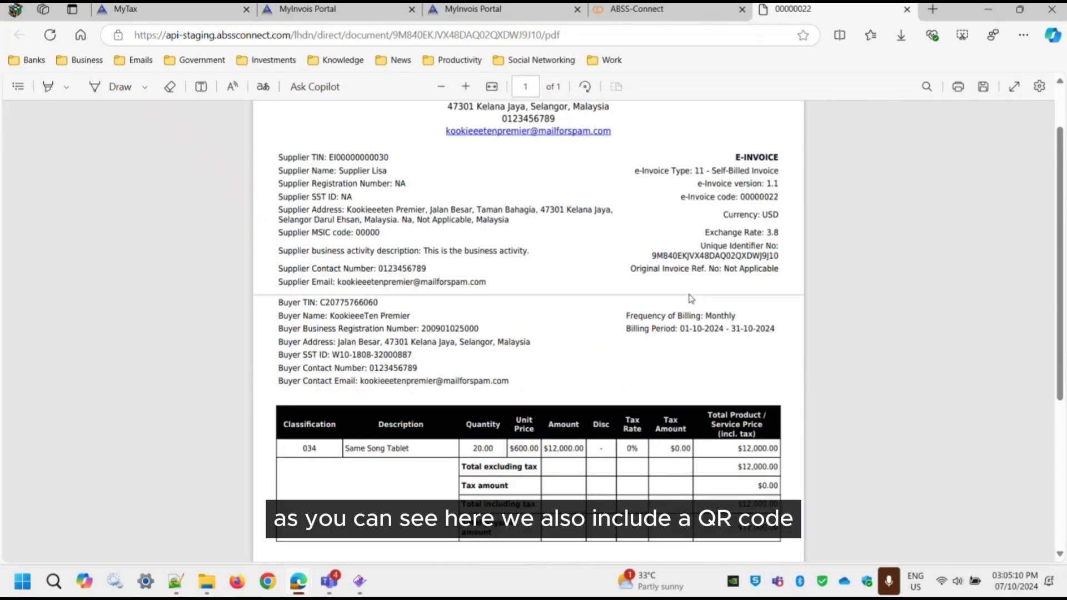
{"action": "scroll", "coordinate": [675, 305], "scroll_direction": "down", "scroll_amount": 2}
{"action": "scroll", "coordinate": [689, 331], "scroll_direction": "down", "scroll_amount": 1}
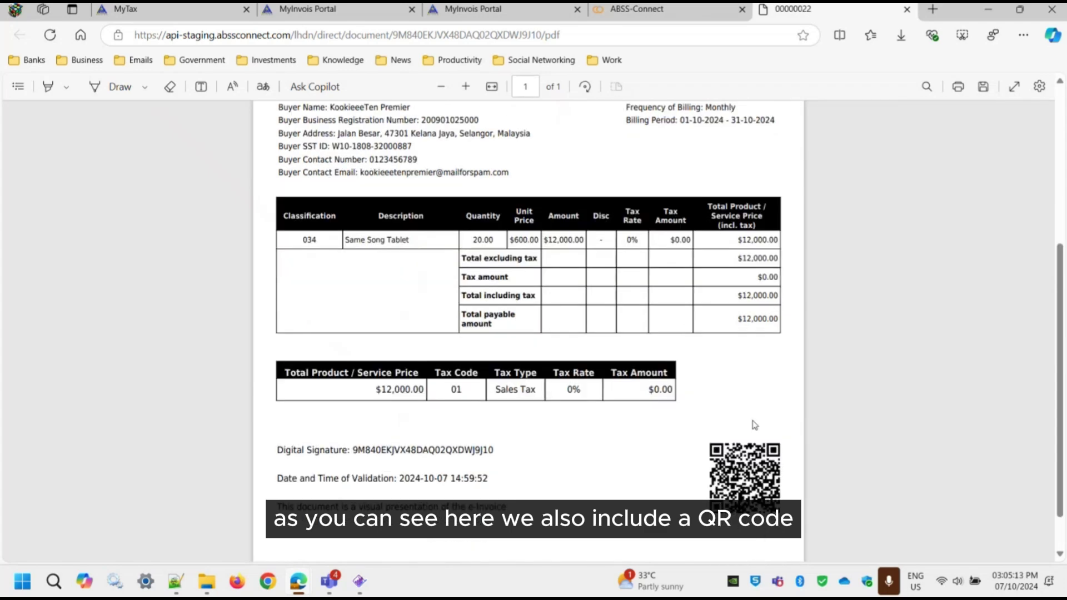